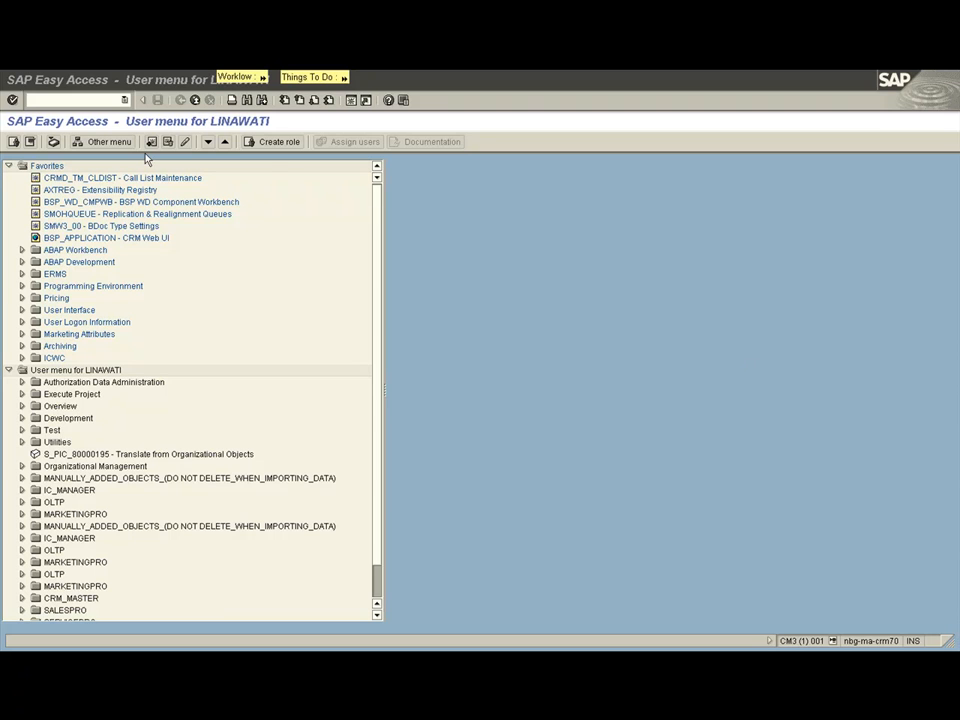
Step: Open the Object Navigator with transaction se80
click(59, 99)
text(se80)
key(Return)
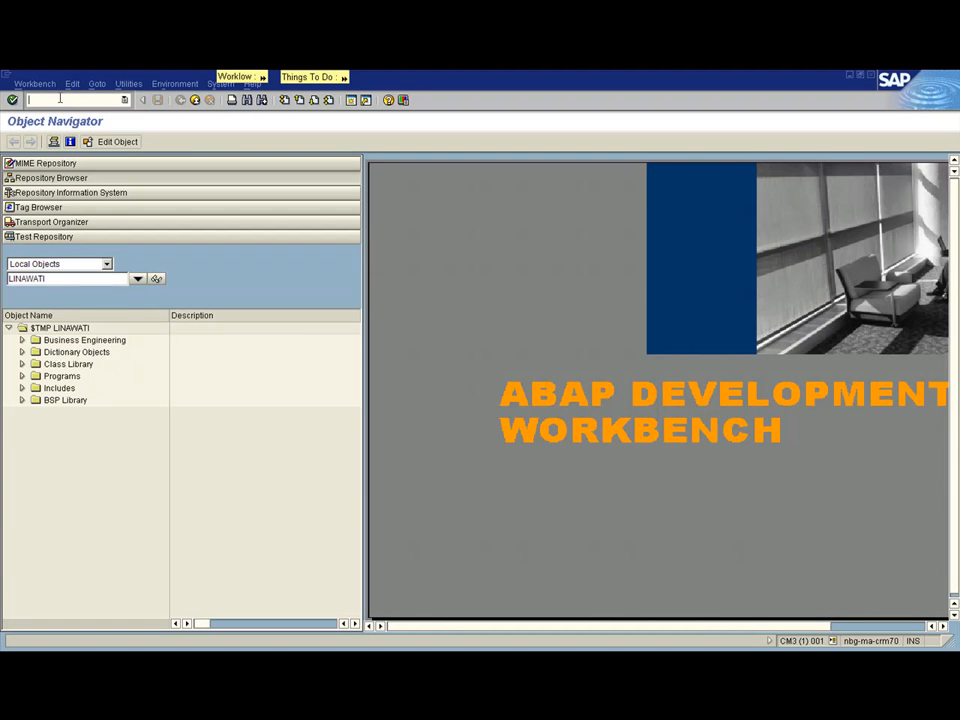
Step: Start creating a new workflow template among the Business Engineering objects of the local $TMP package
click(24, 341)
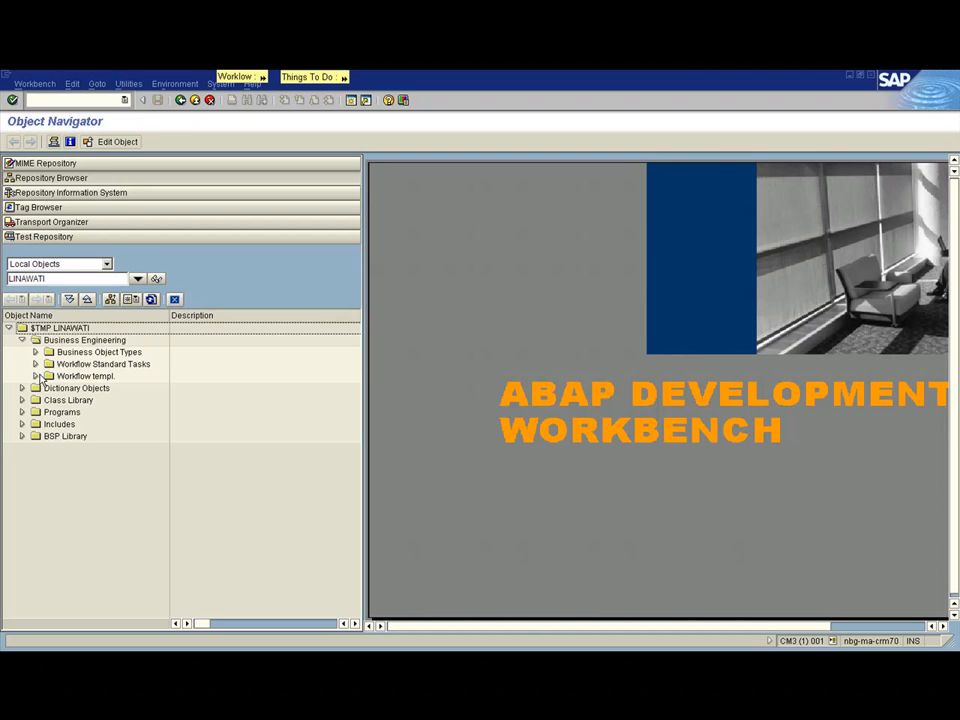
click(35, 376)
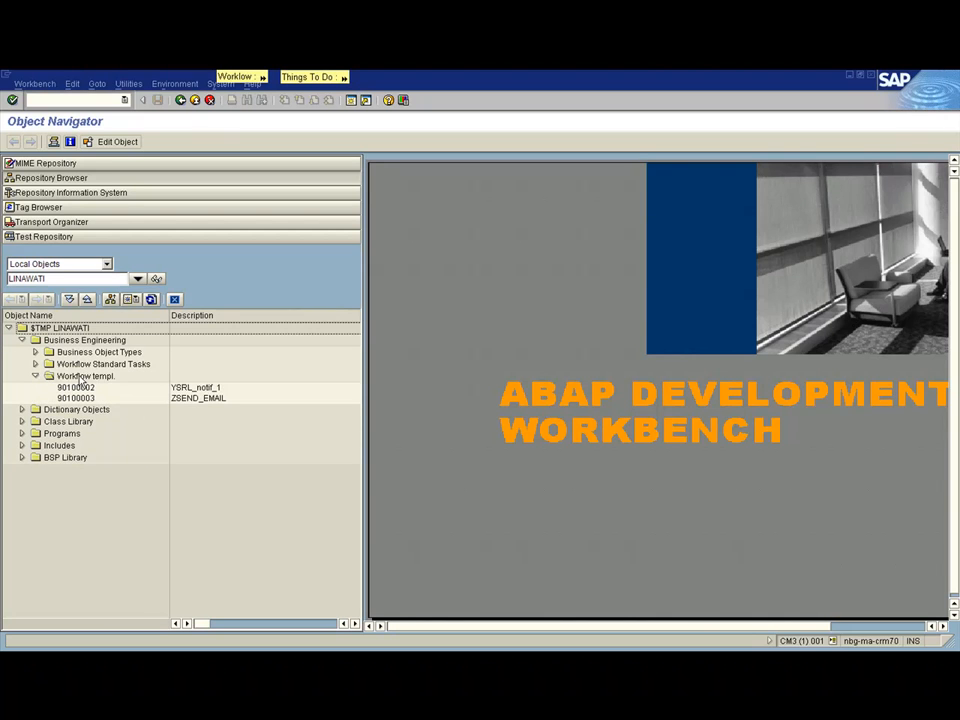
click(83, 376)
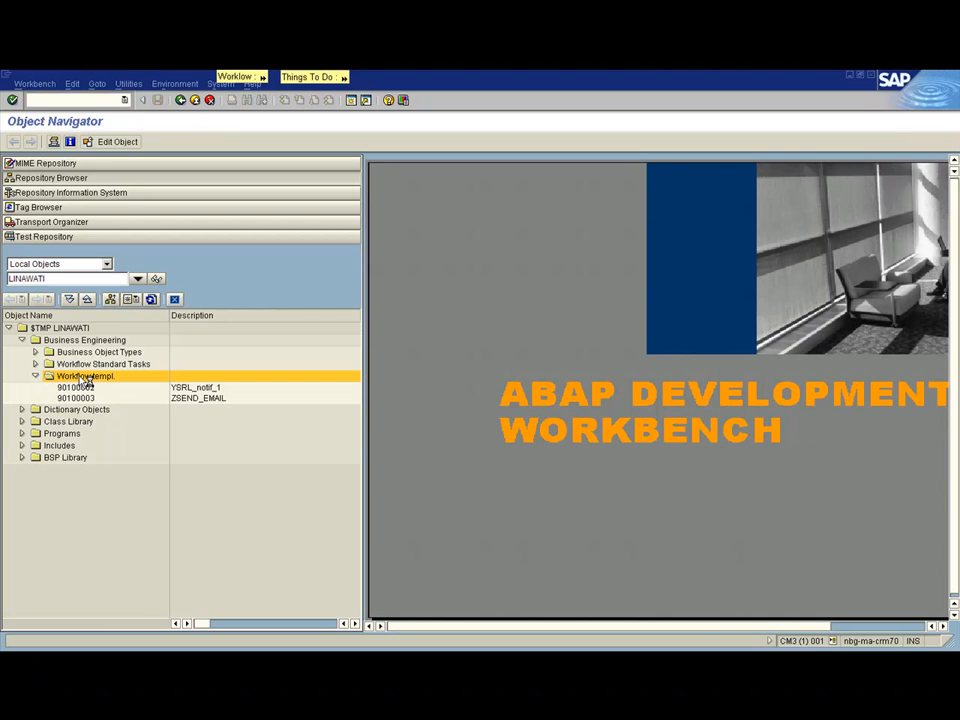
right_click(85, 379)
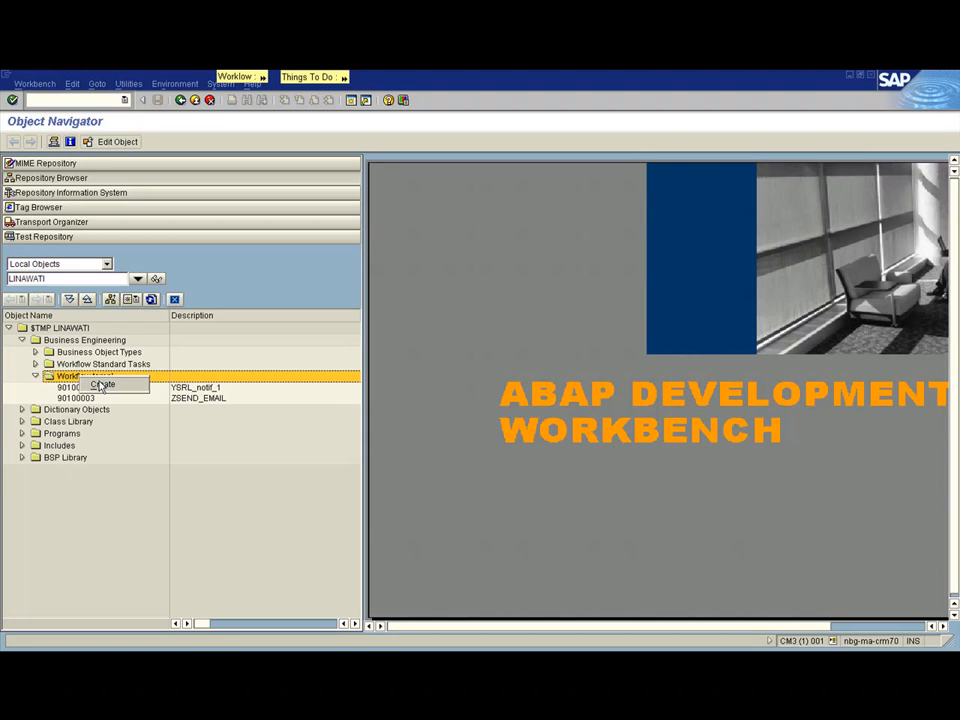
click(102, 385)
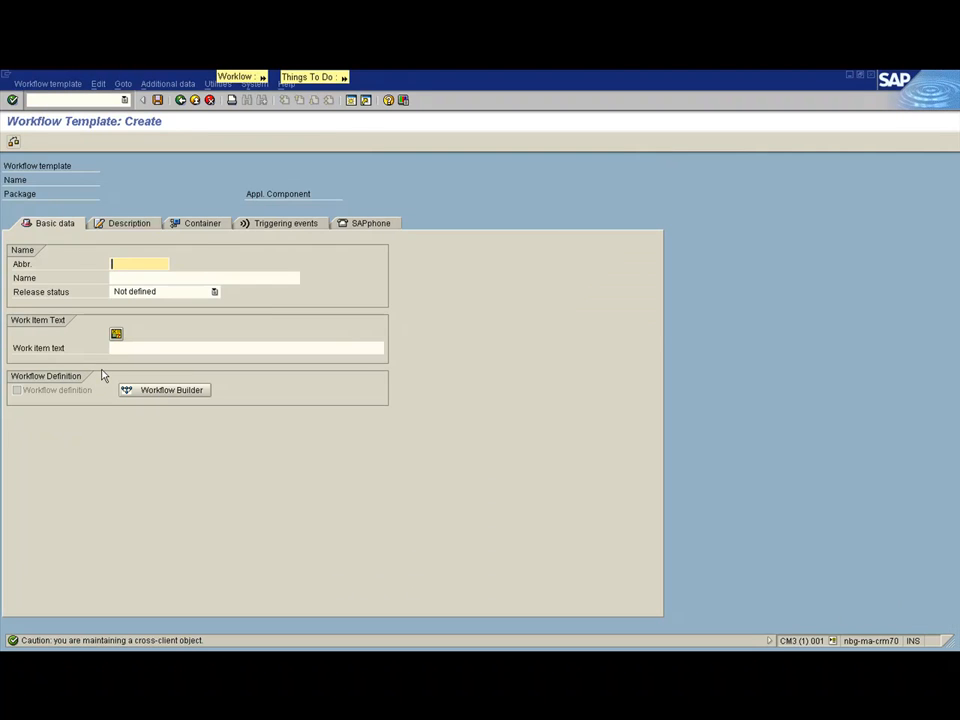
Step: Enter ZSEND_EMAIL2 as both the abbreviation and the name of the workflow template
text(z)
click(144, 277)
click(127, 277)
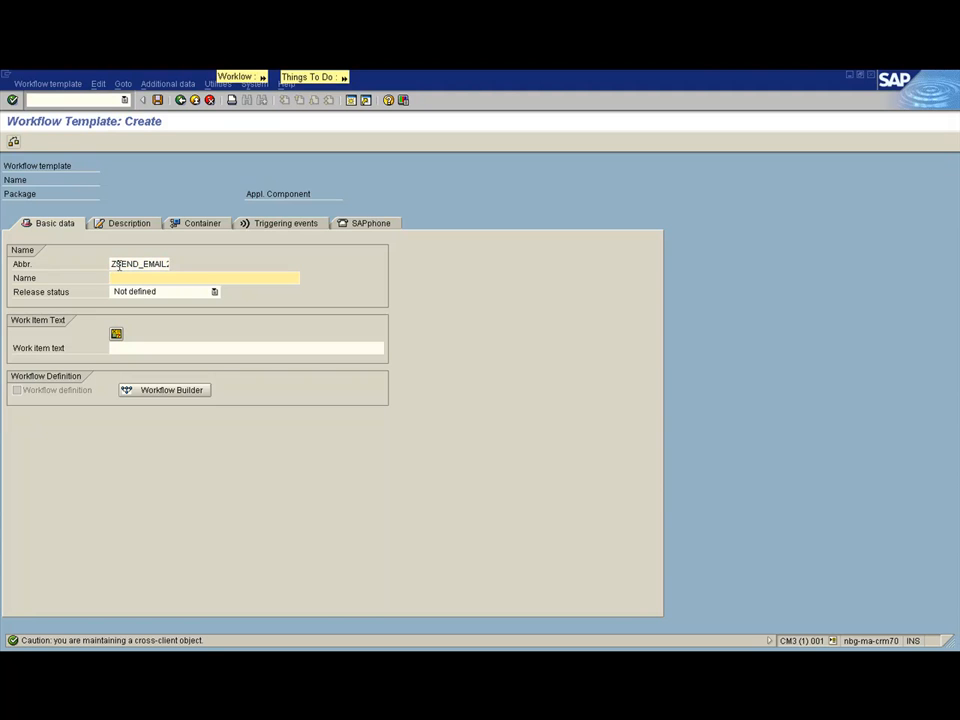
drag(111, 264, 197, 260)
key(ctrl+c)
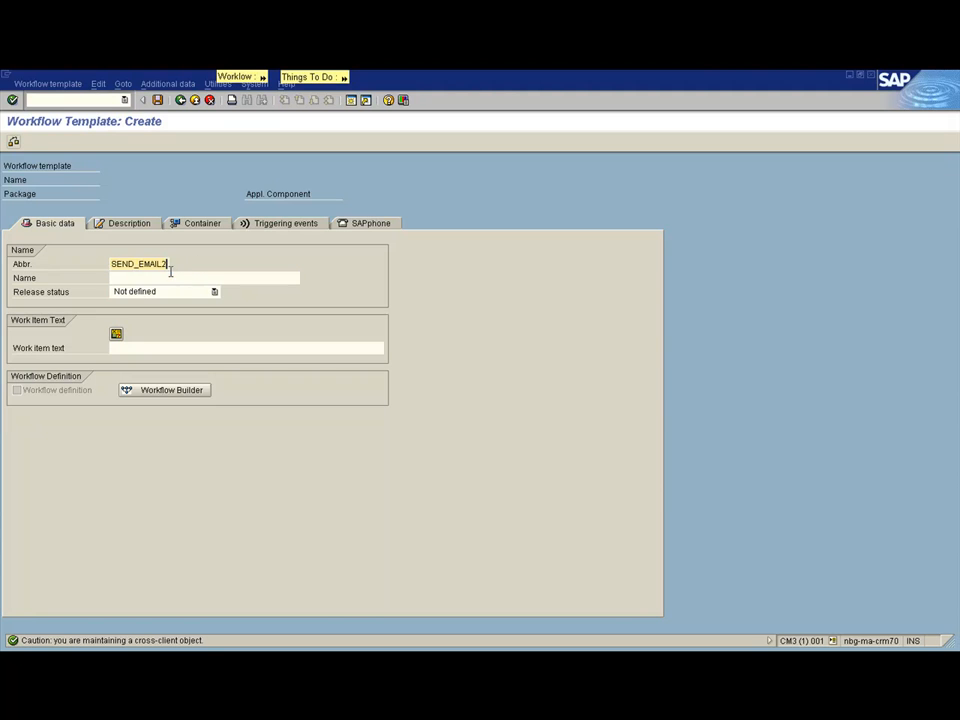
click(172, 278)
key(ctrl+v)
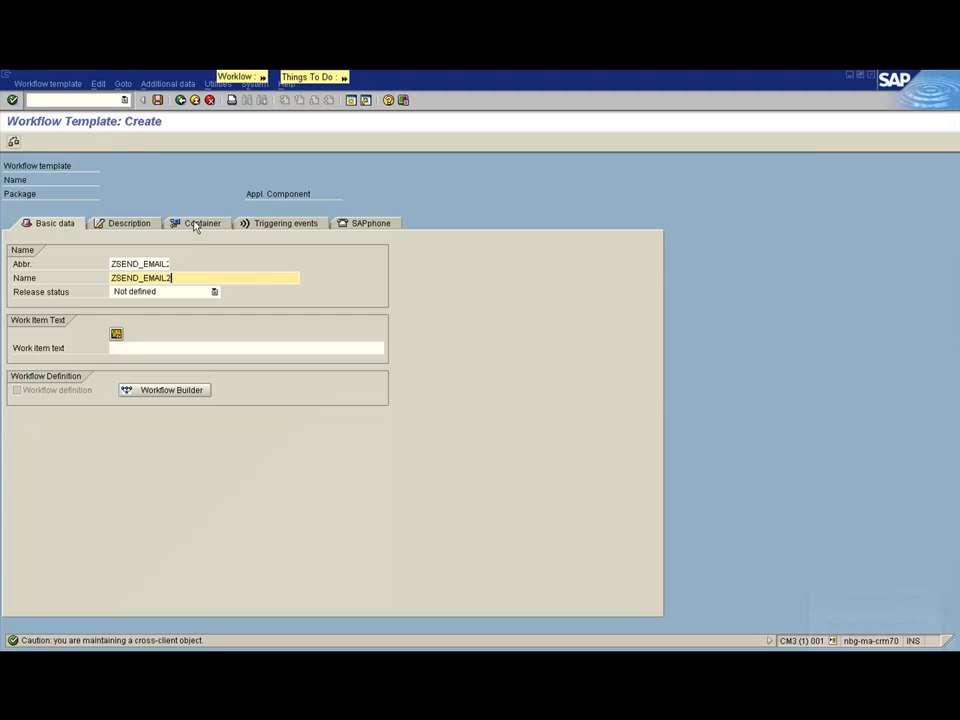
Step: Look through the template's other settings, including its triggering events, and open its definition in the Workflow Builder
click(143, 225)
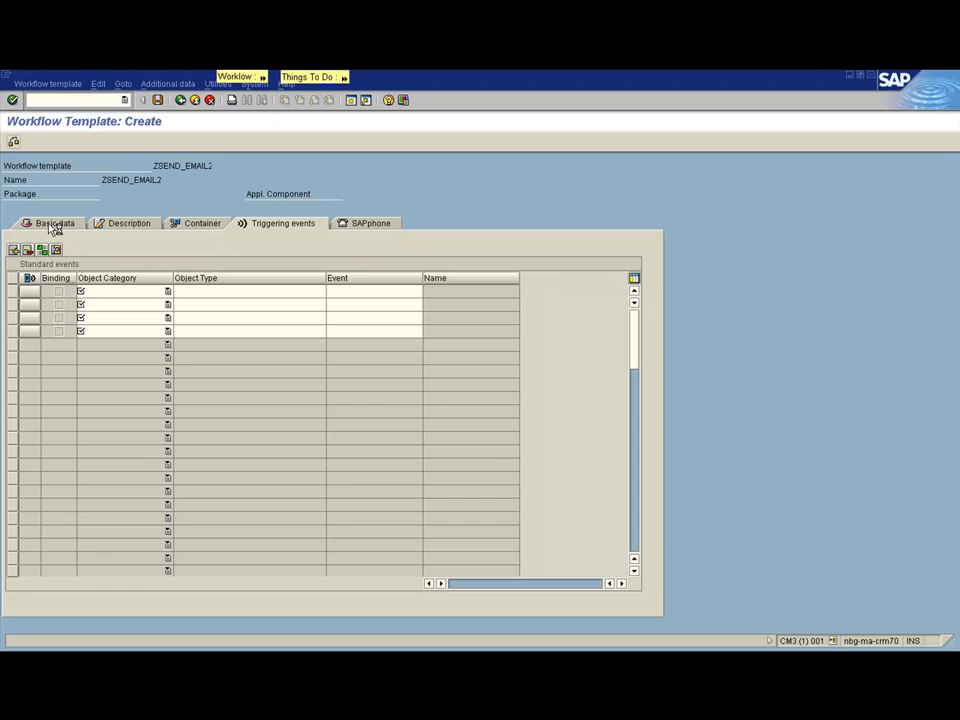
click(55, 225)
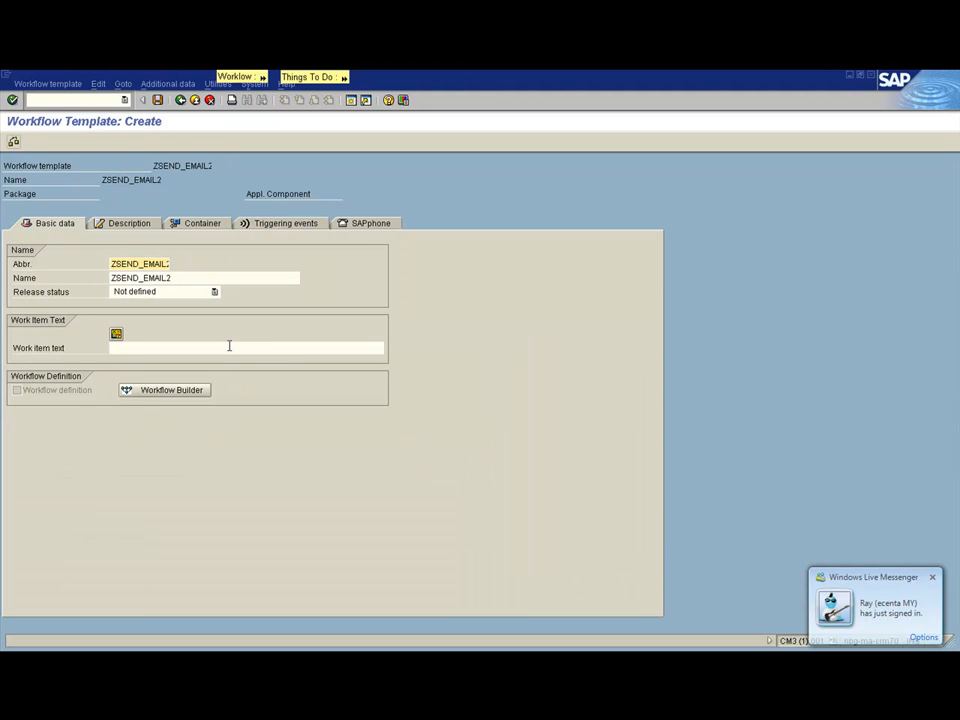
click(195, 393)
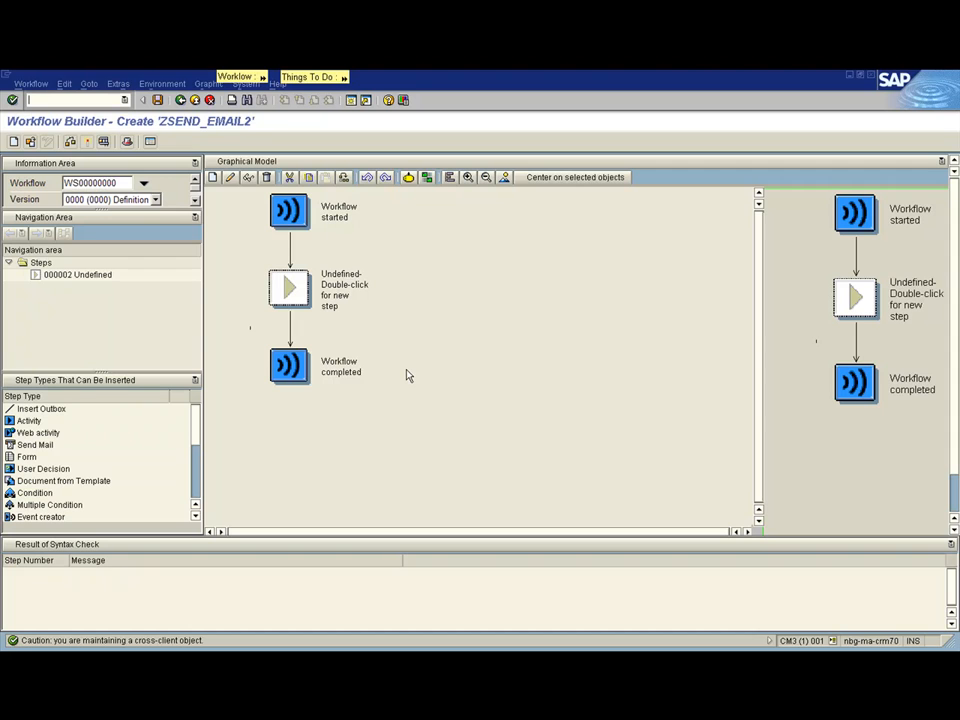
Step: Replace the undefined step between workflow start and completion with a Send Mail step
click(272, 298)
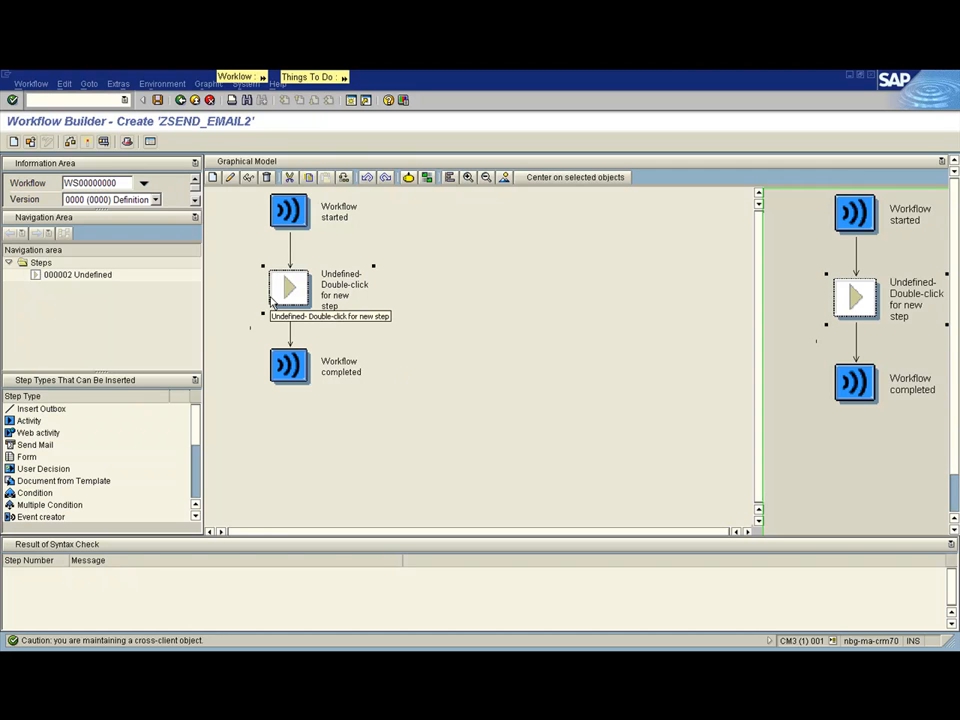
double_click(294, 293)
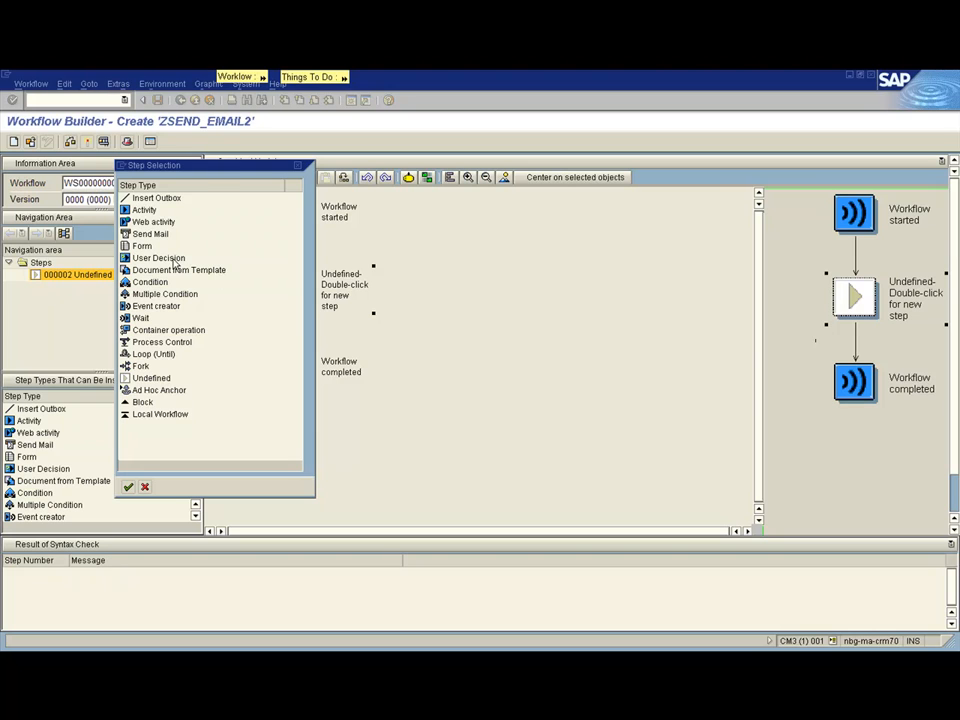
click(150, 235)
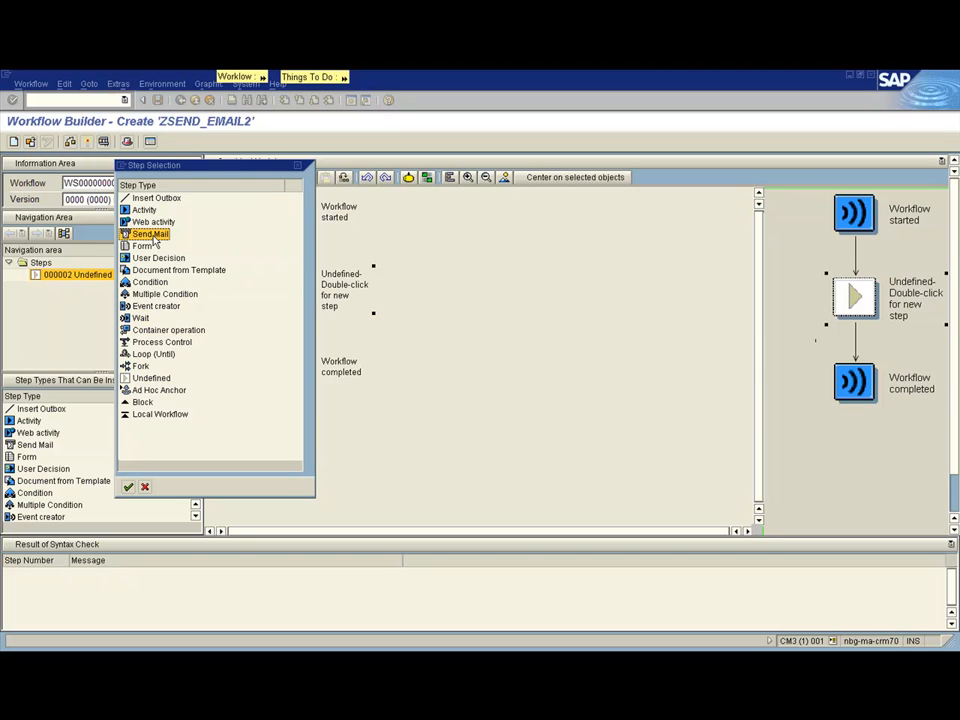
click(129, 489)
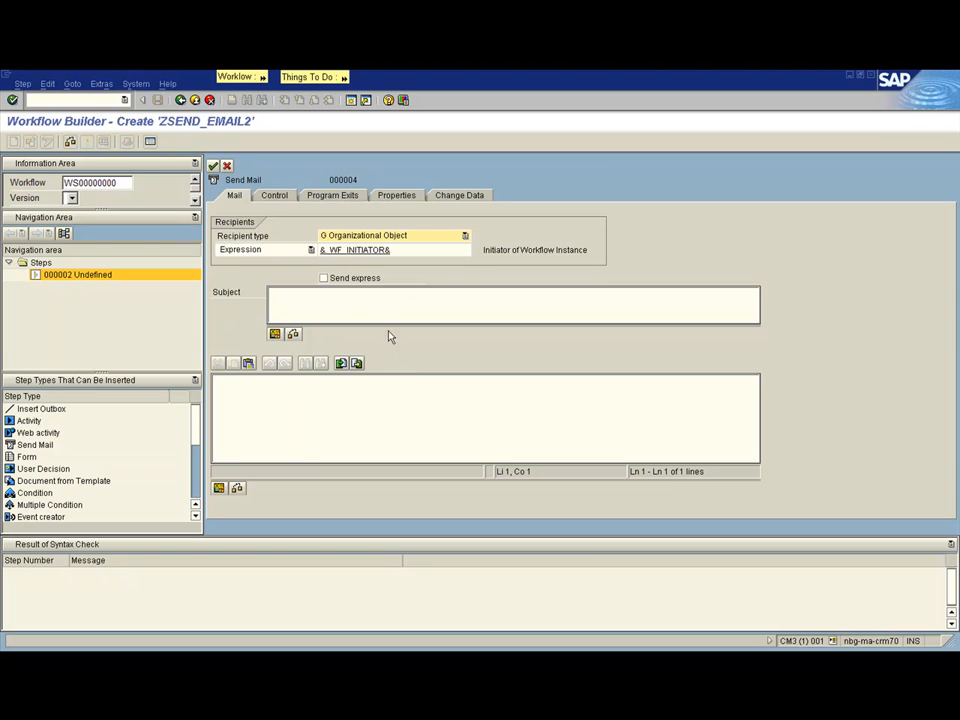
Step: Examine the available recipient types and the expression options for the mail step's recipient
click(396, 237)
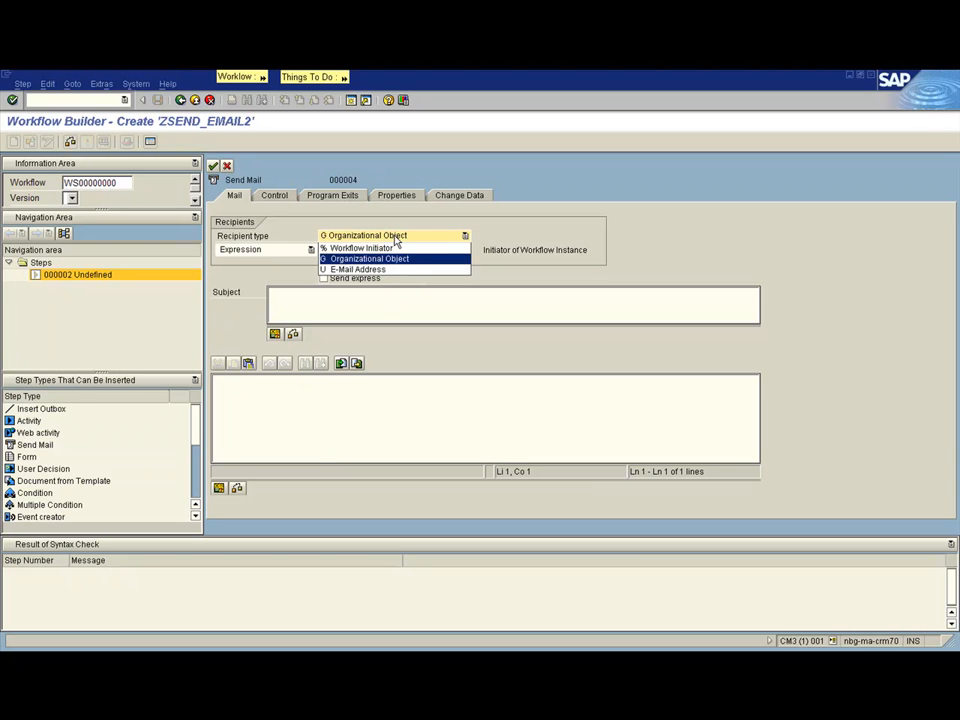
click(396, 238)
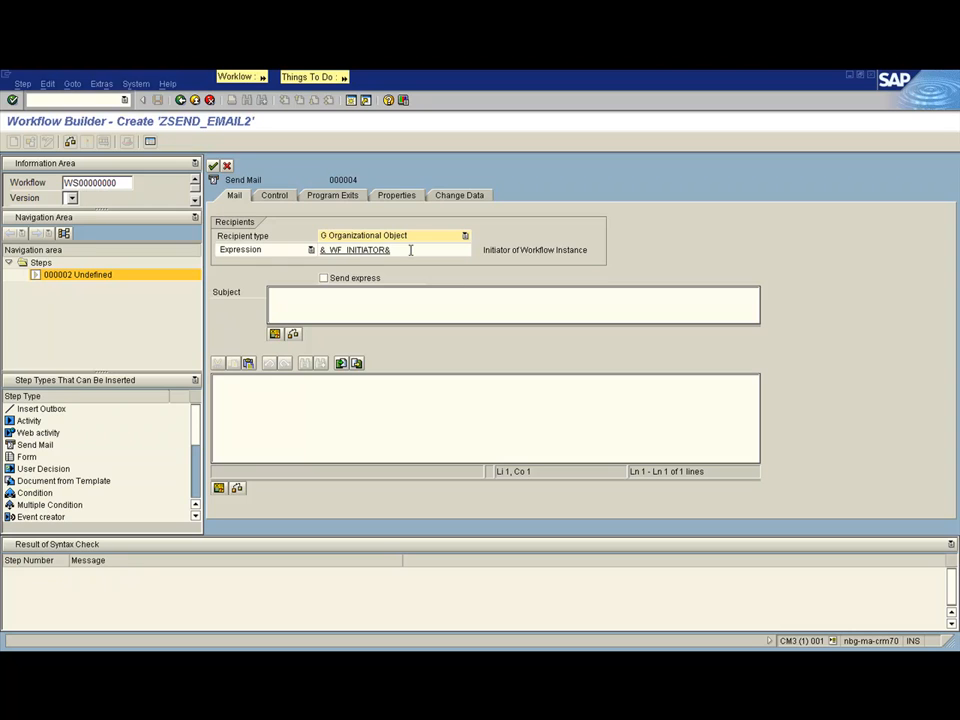
click(384, 237)
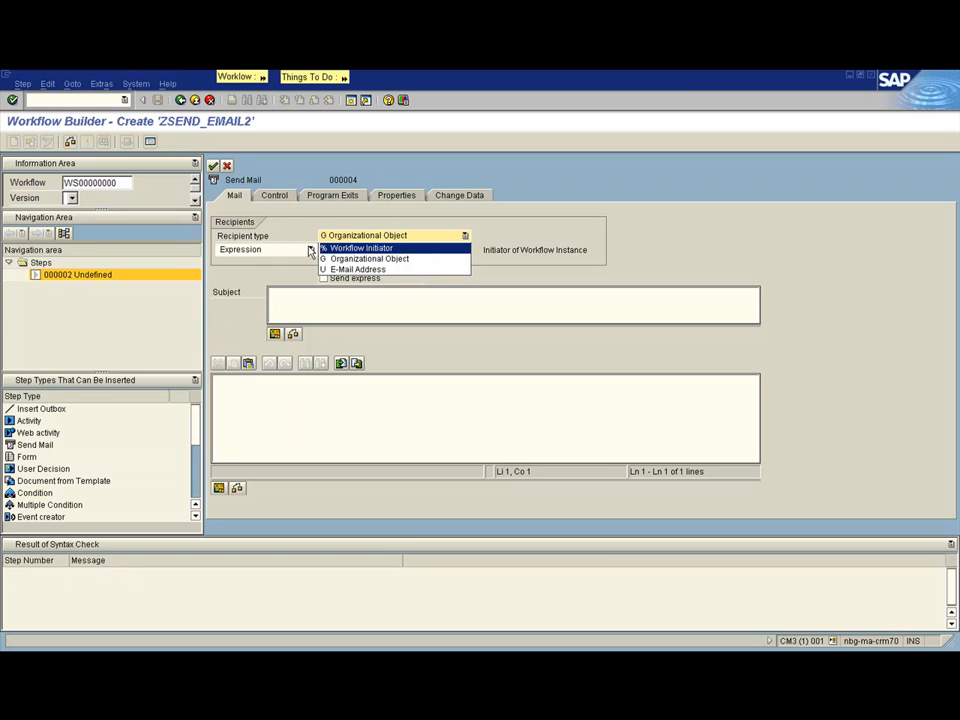
click(311, 249)
click(311, 249)
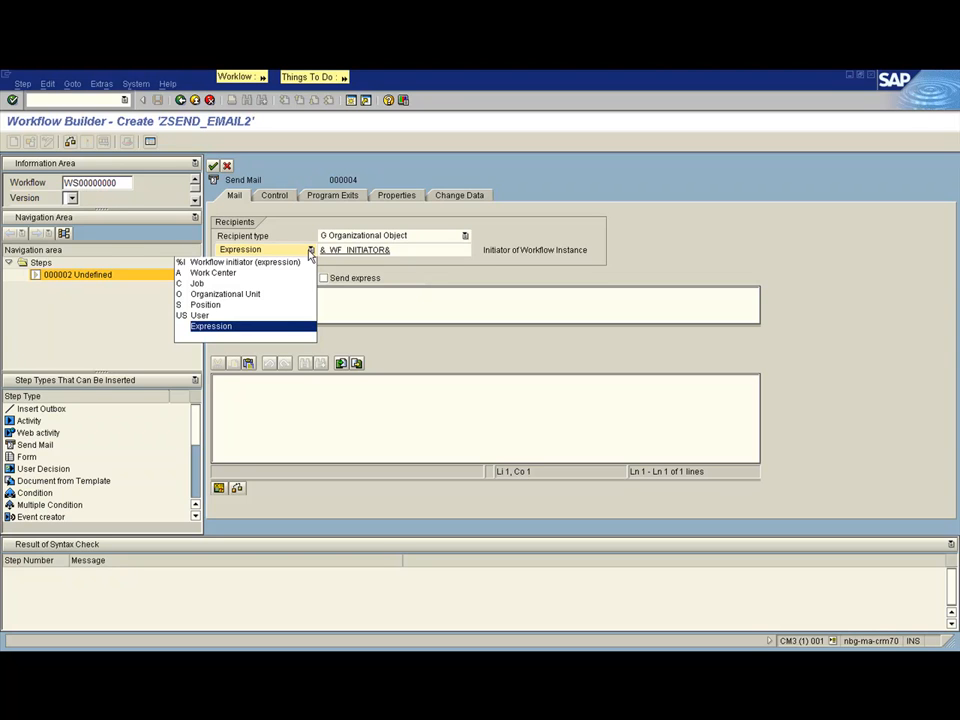
click(311, 250)
click(311, 250)
click(314, 251)
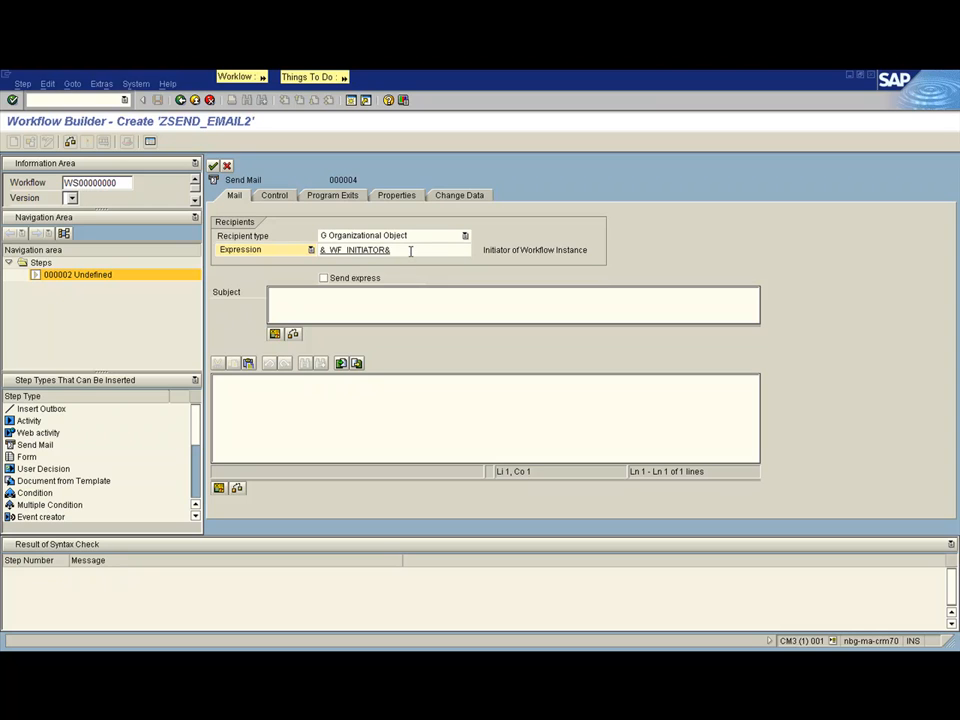
Step: Write the mail with the subject "ticket notification" and the body "this is body of ticket notification"
click(383, 295)
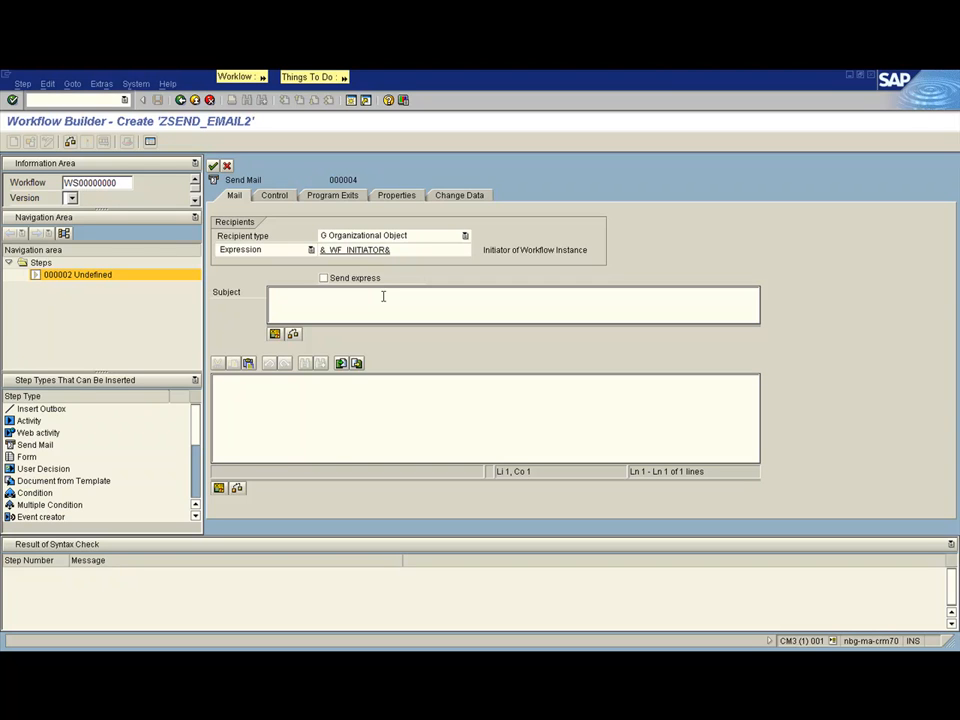
text(ticket notific)
text(ation)
text(this is body )
text(of ticket n)
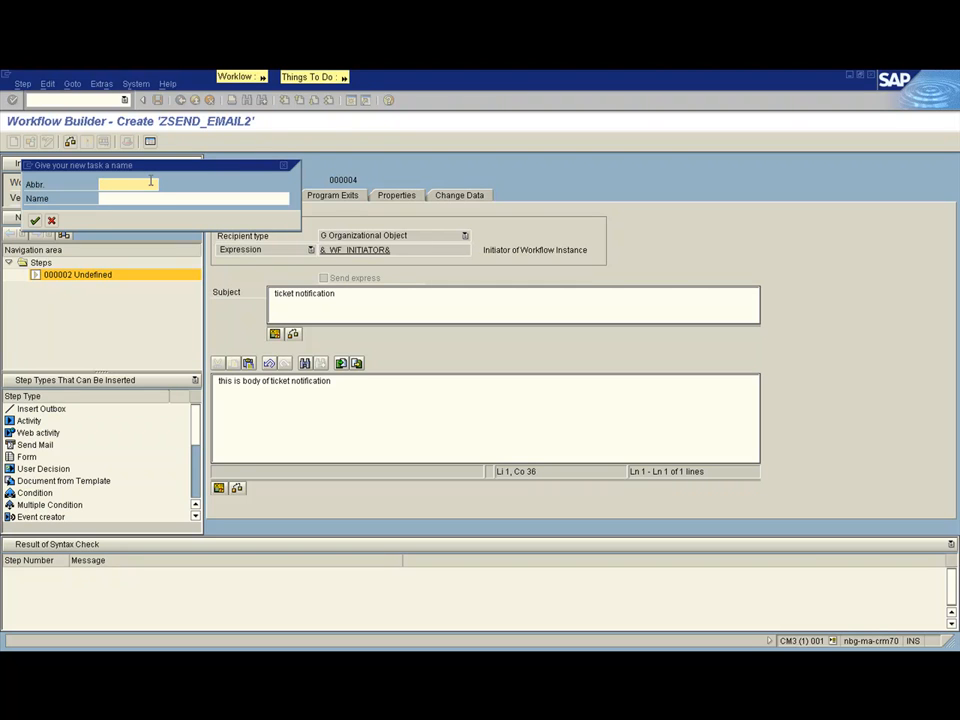
Step: Give the new mail task the abbreviation and name ZSEND_EMAIL2 and save it in package $TMP
click(153, 183)
click(150, 196)
text(2)
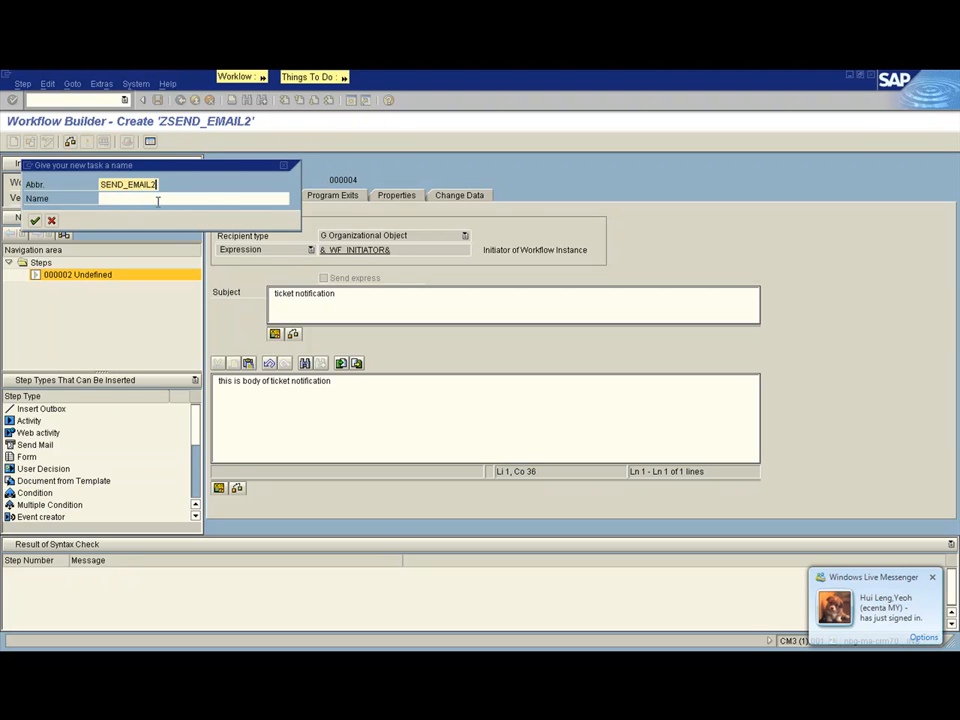
click(157, 199)
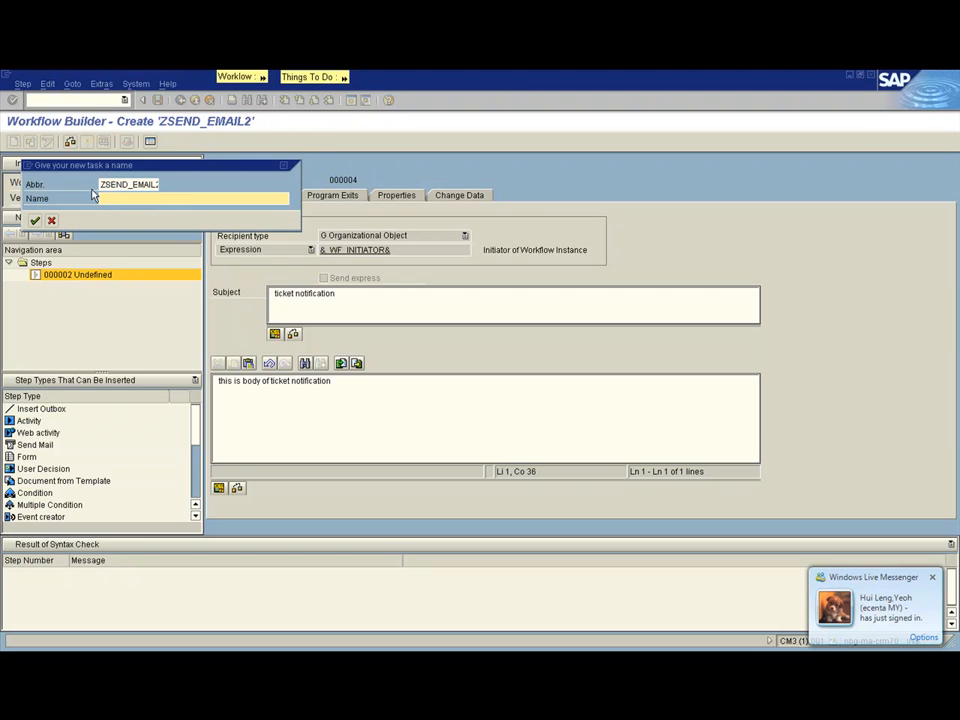
drag(101, 184, 197, 190)
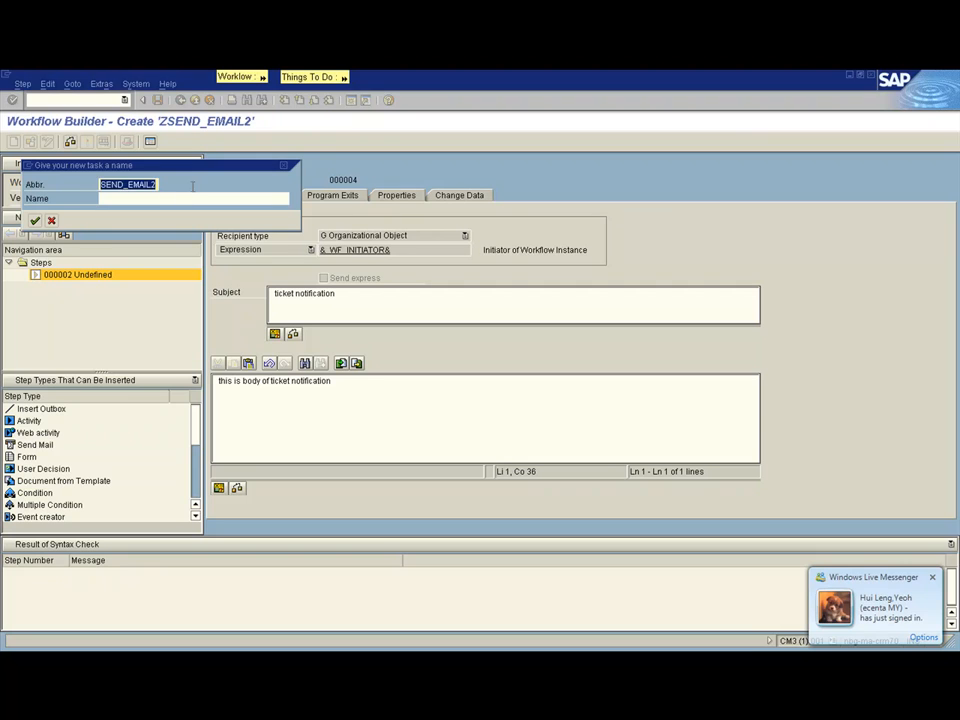
key(ctrl+c)
click(122, 199)
key(ctrl+v)
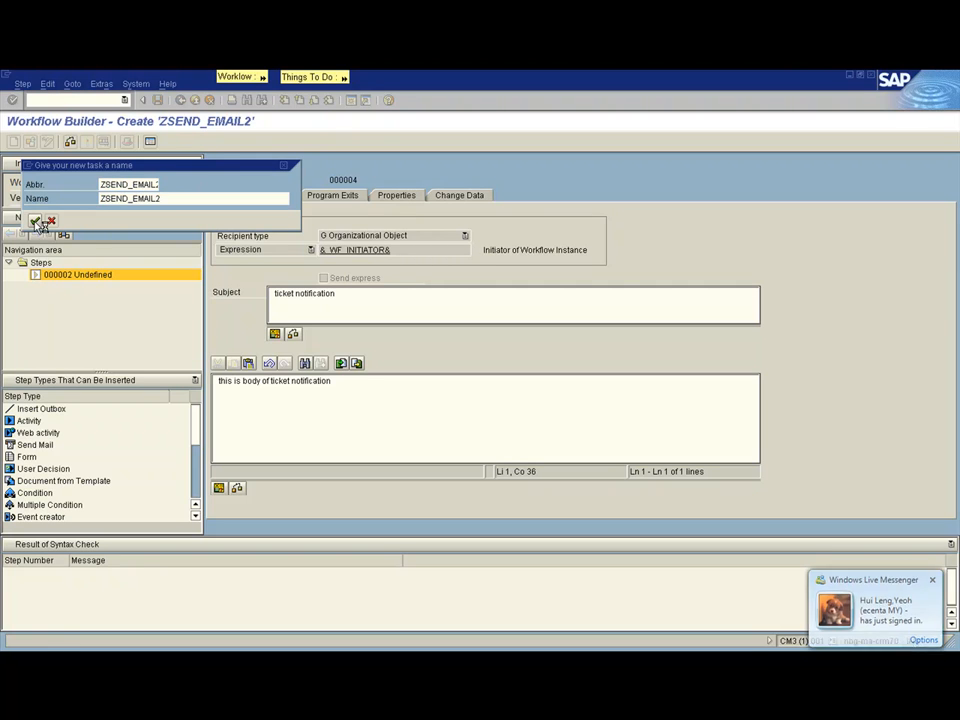
click(36, 221)
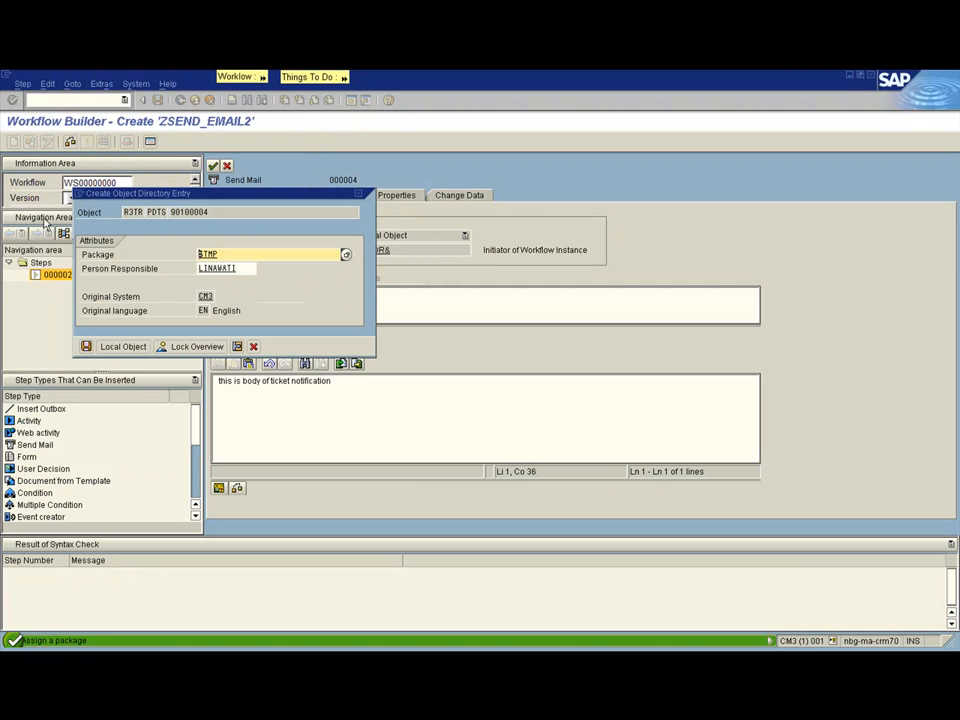
click(88, 348)
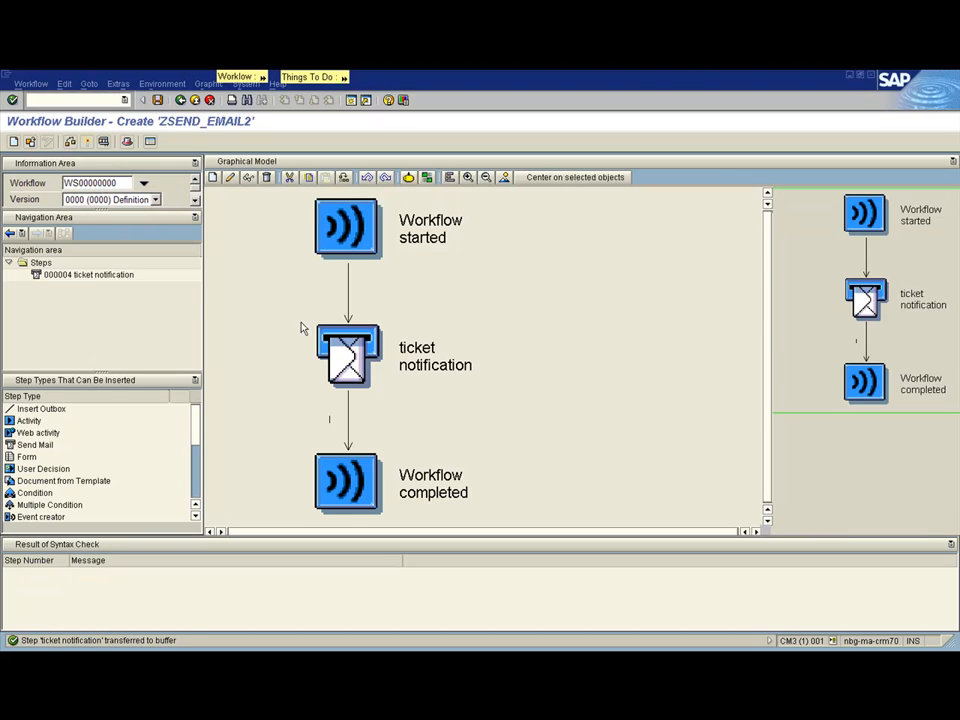
Step: Display the standard task behind the ticket notification step and examine its object type and method
click(343, 357)
double_click(345, 357)
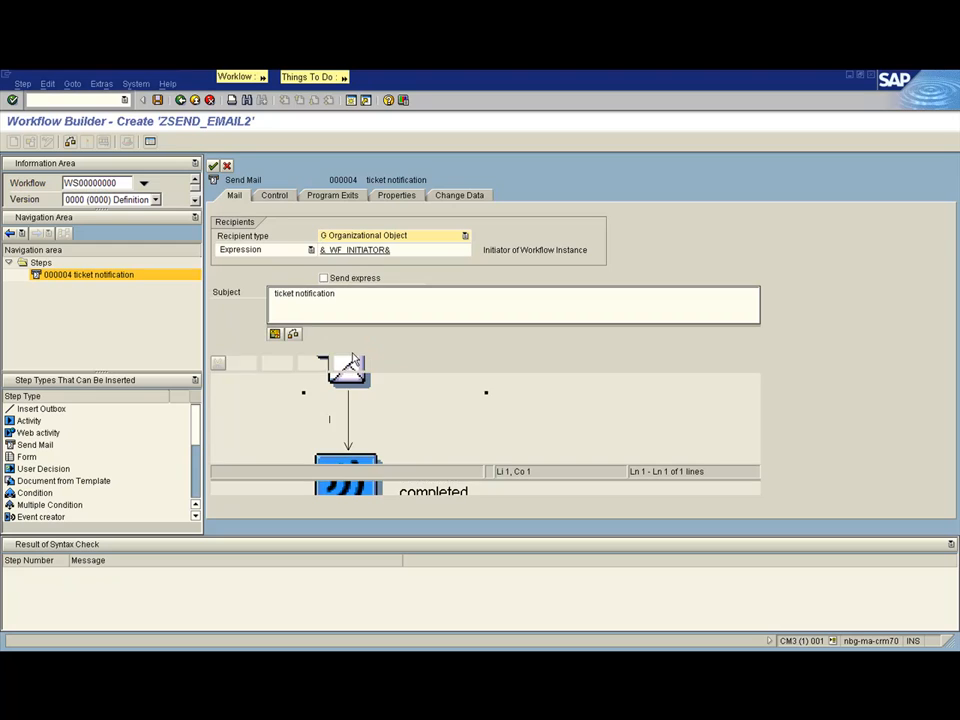
click(279, 195)
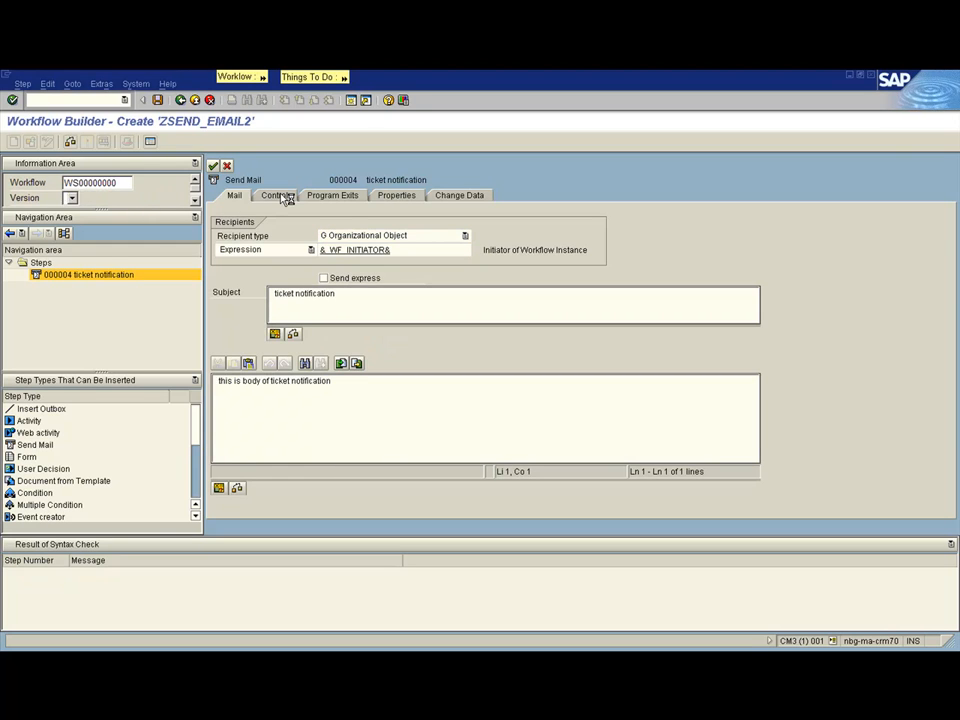
double_click(341, 223)
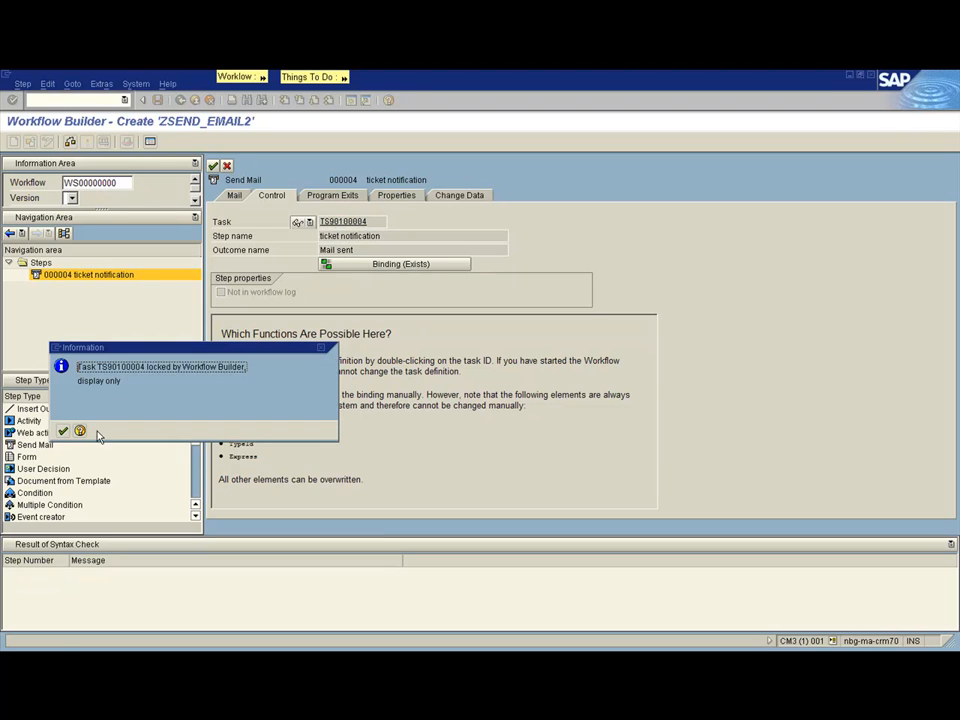
click(63, 431)
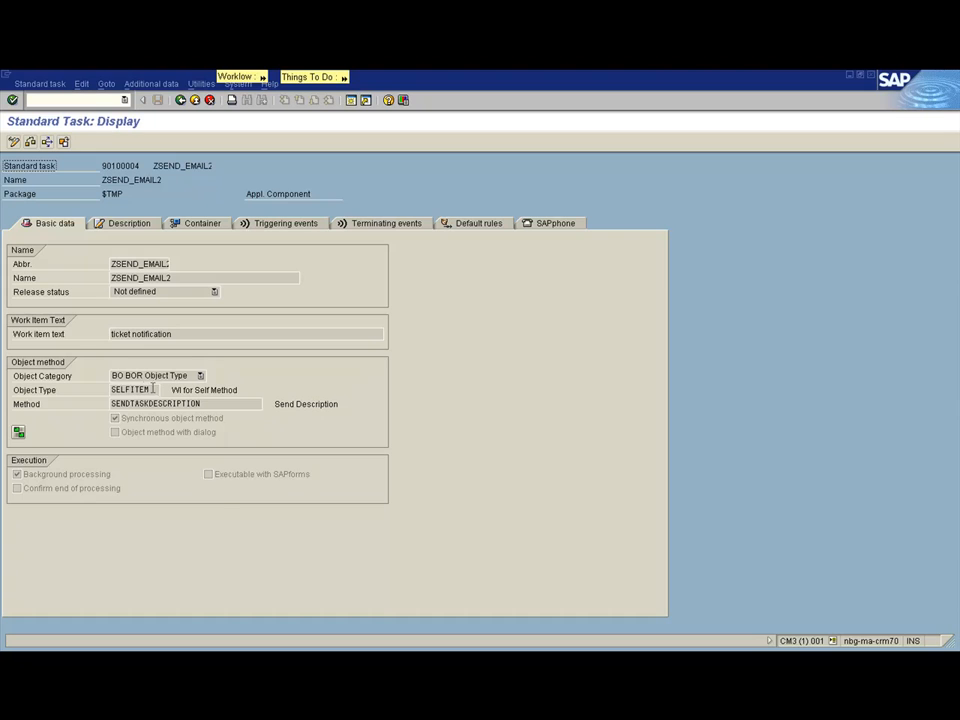
drag(155, 389, 97, 389)
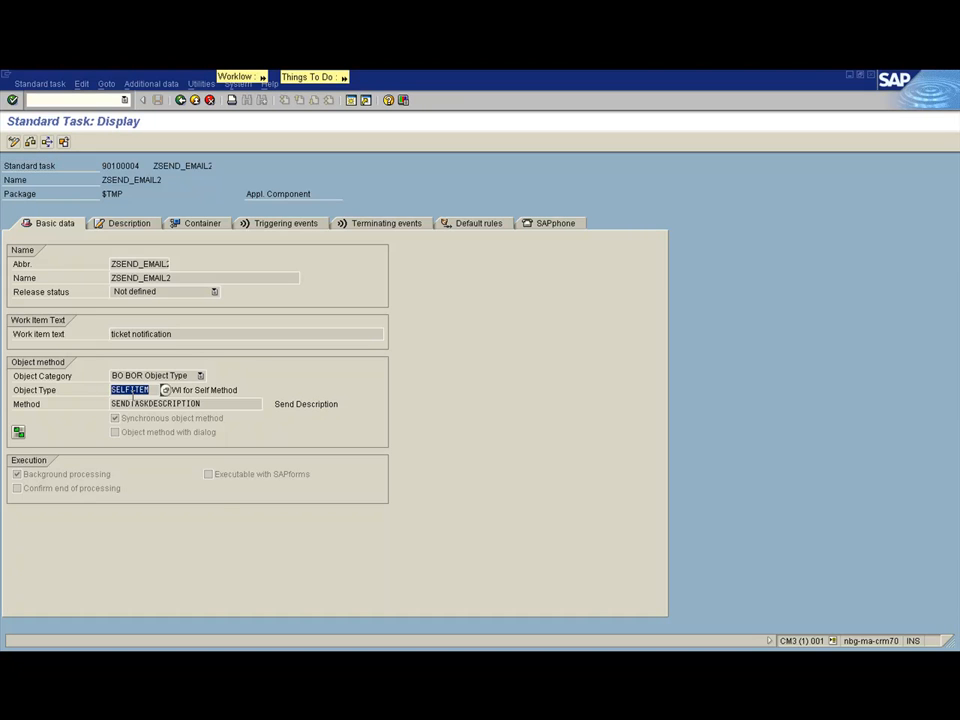
click(178, 404)
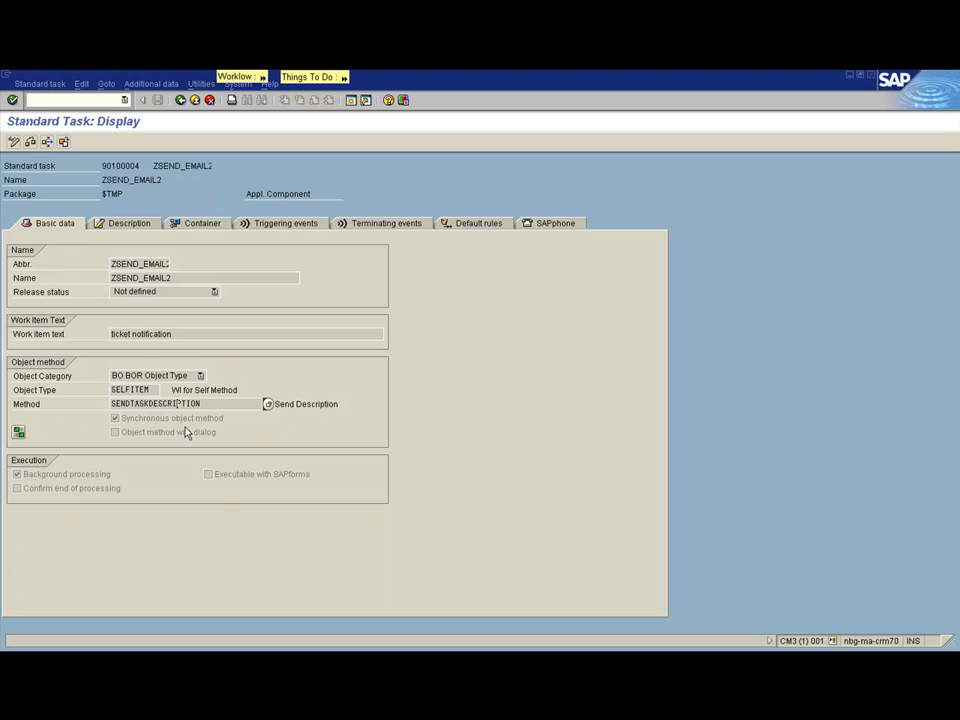
Step: Display object type SELFITEM in the Business Object Builder and examine the program code of its SendTaskDescription method
drag(208, 403, 99, 404)
click(53, 99)
key(Return)
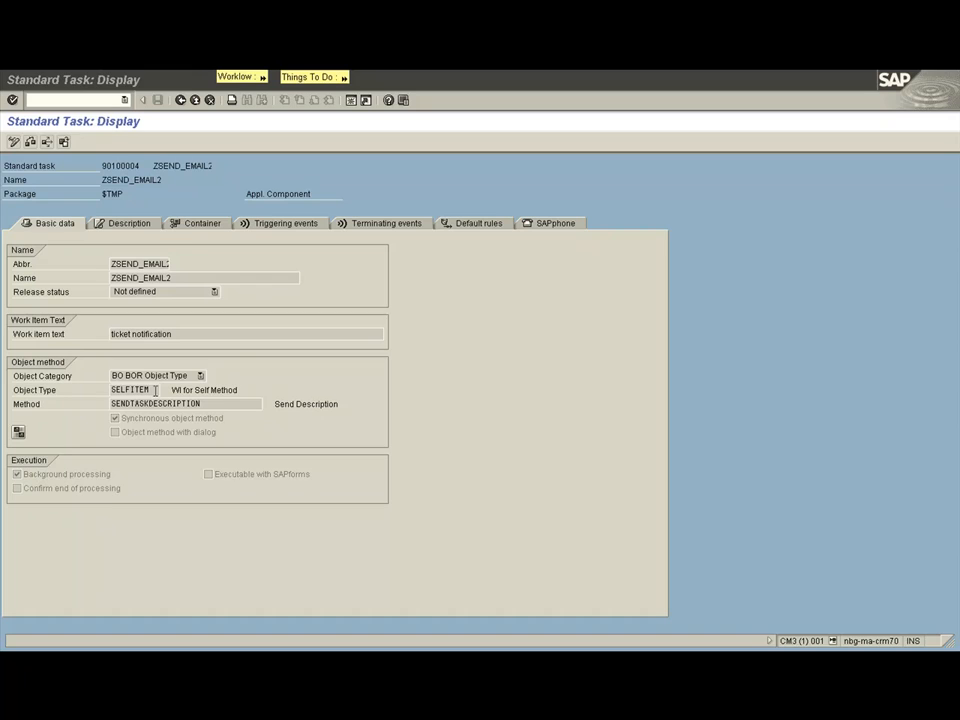
double_click(155, 390)
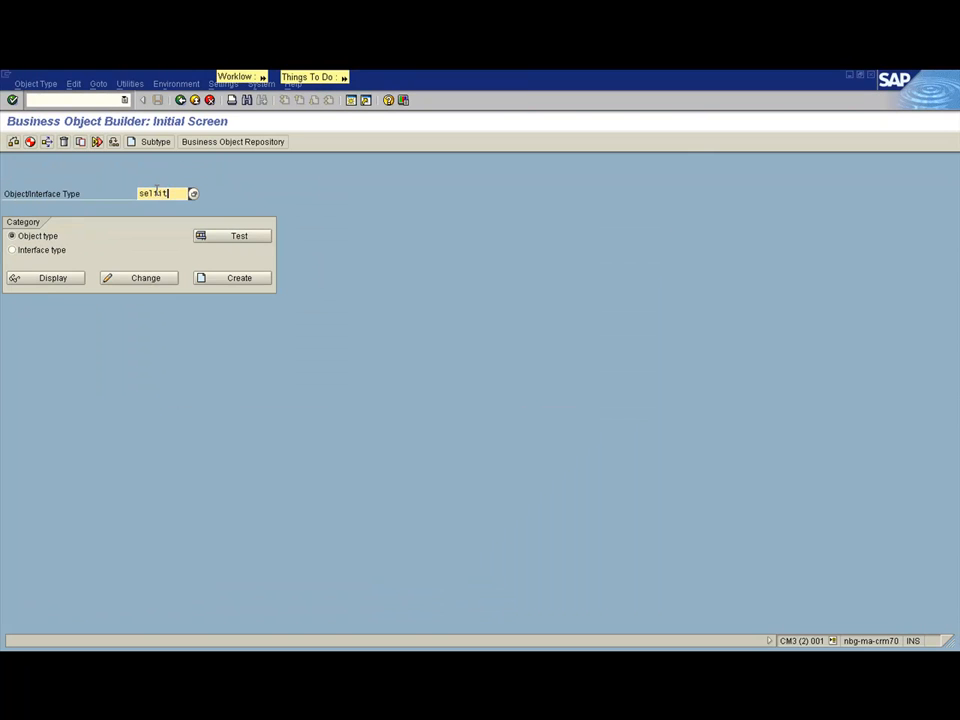
click(43, 282)
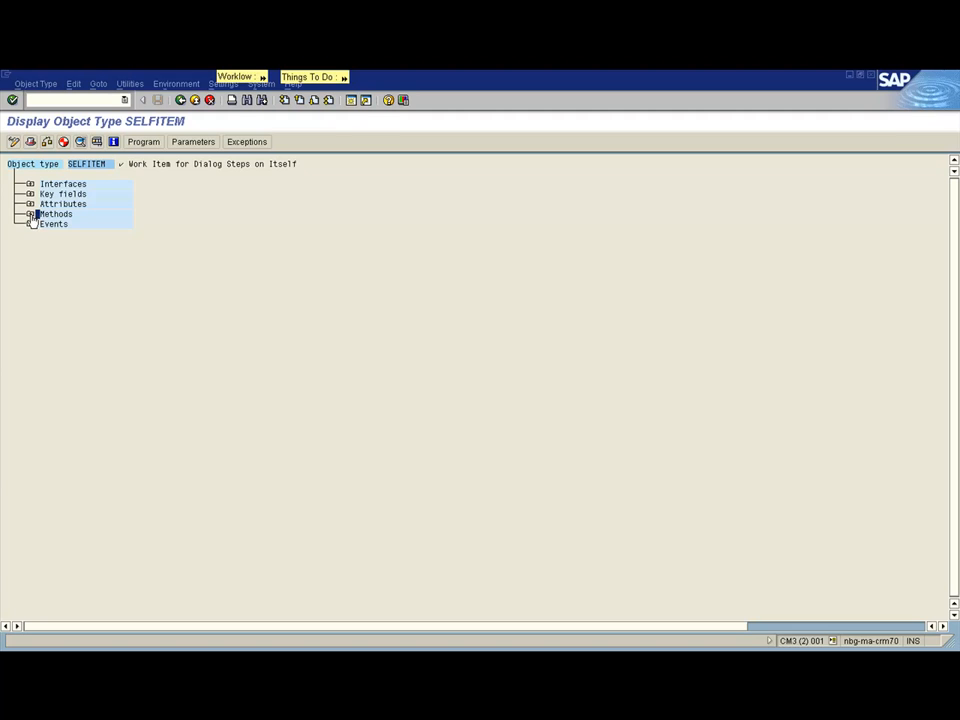
click(30, 214)
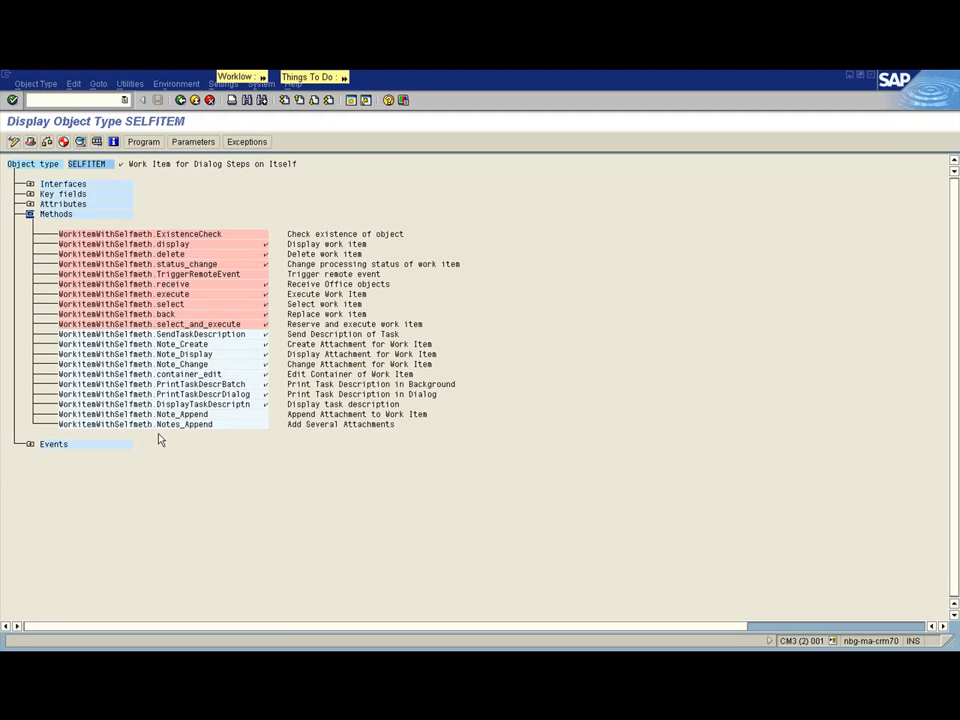
click(210, 334)
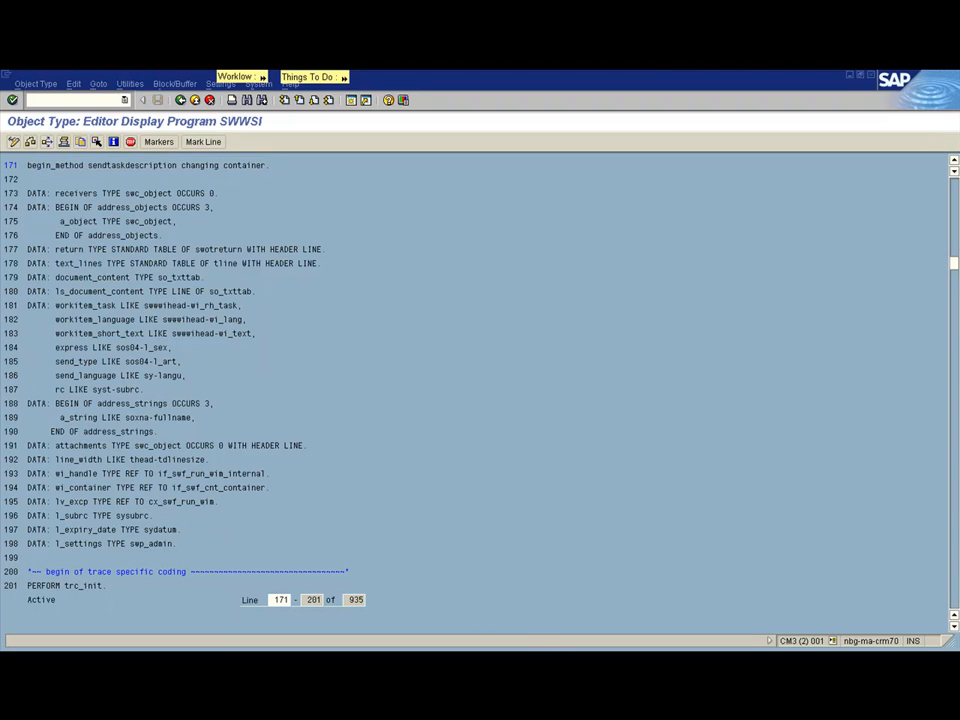
click(954, 627)
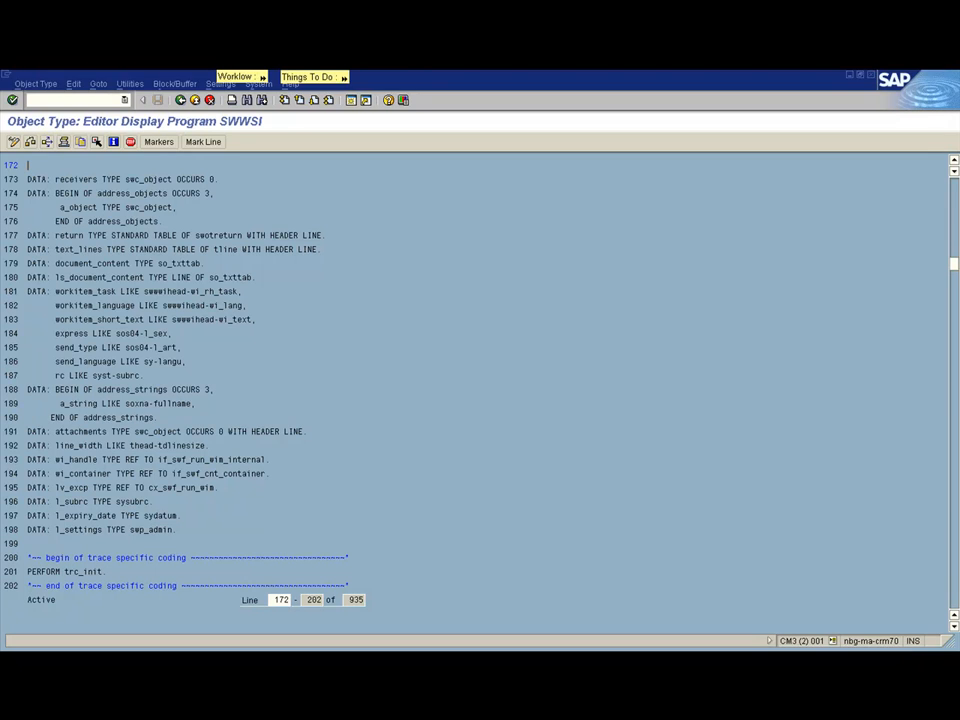
click(180, 100)
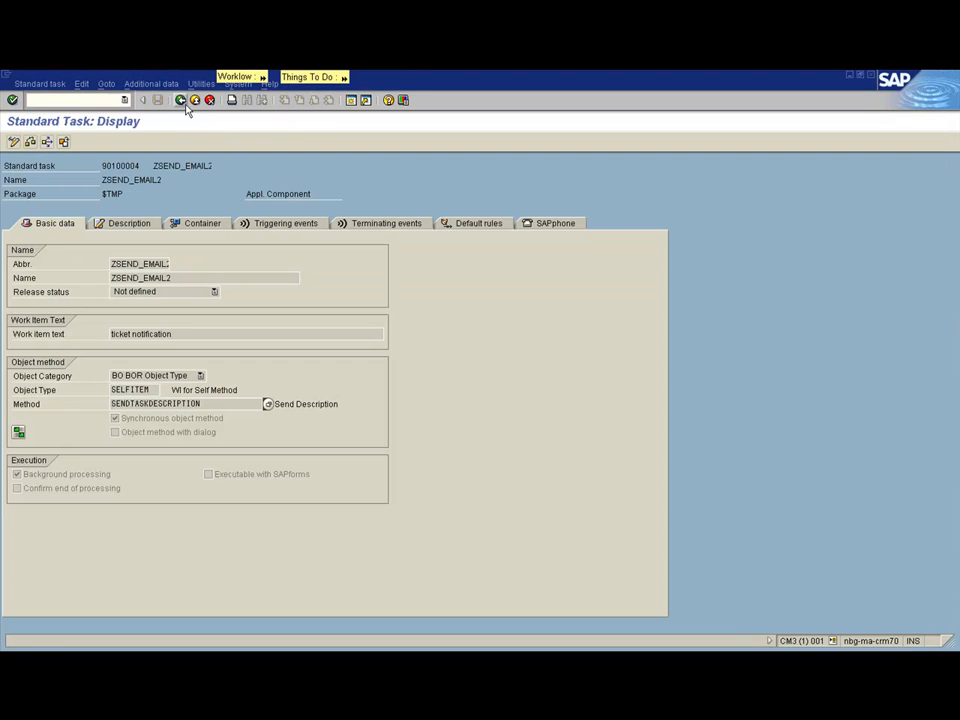
Step: Return from the standard task to the workflow's graphical model, then save and activate the ZSEND_EMAIL2 workflow
click(181, 101)
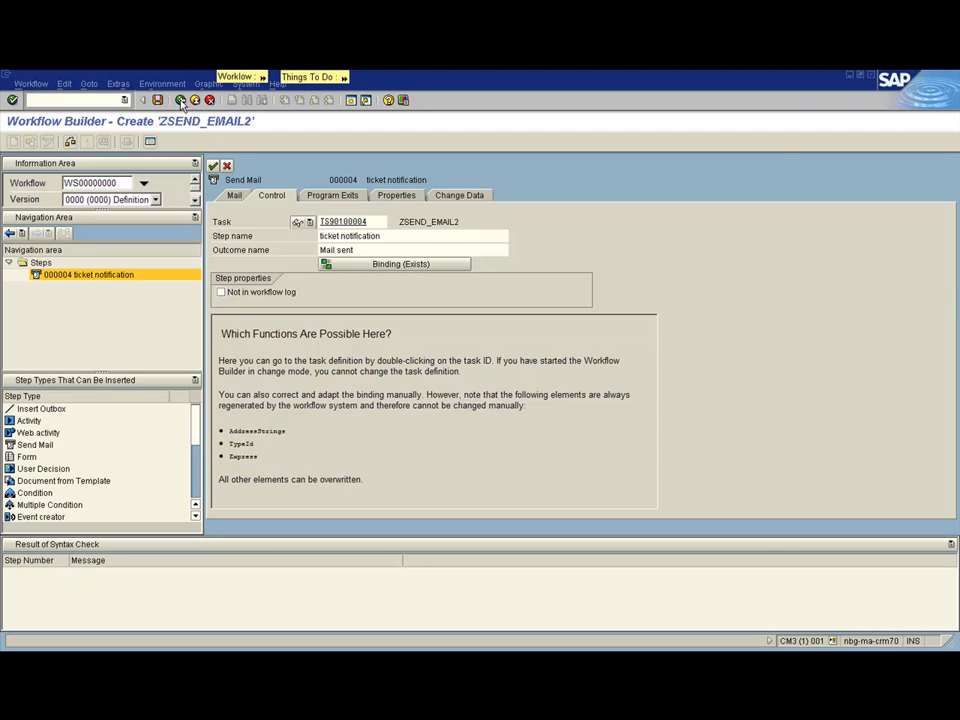
click(181, 101)
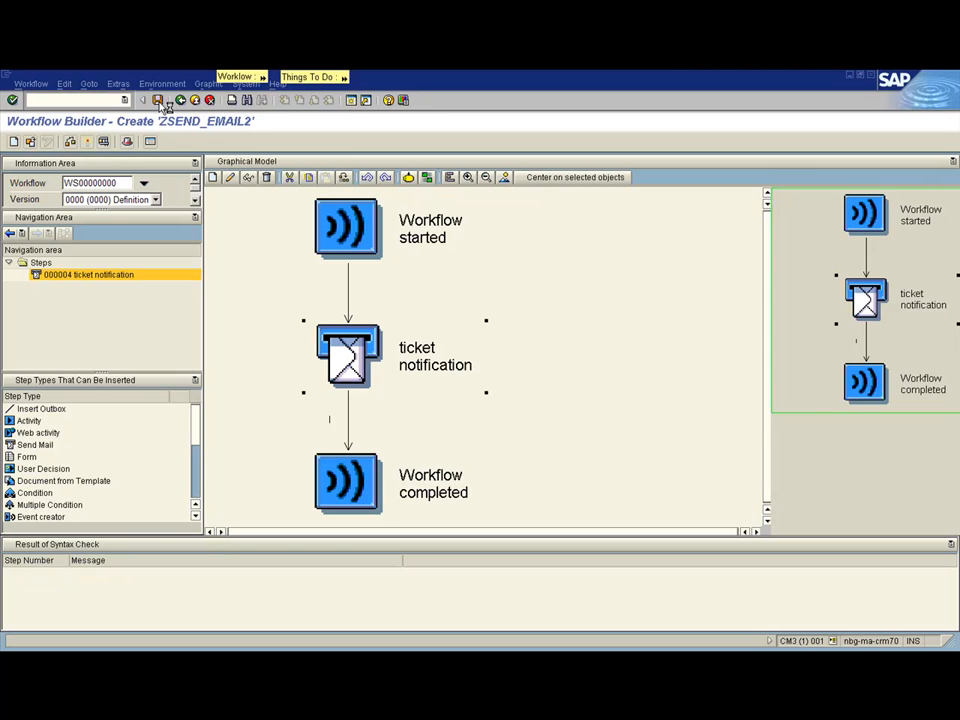
click(158, 101)
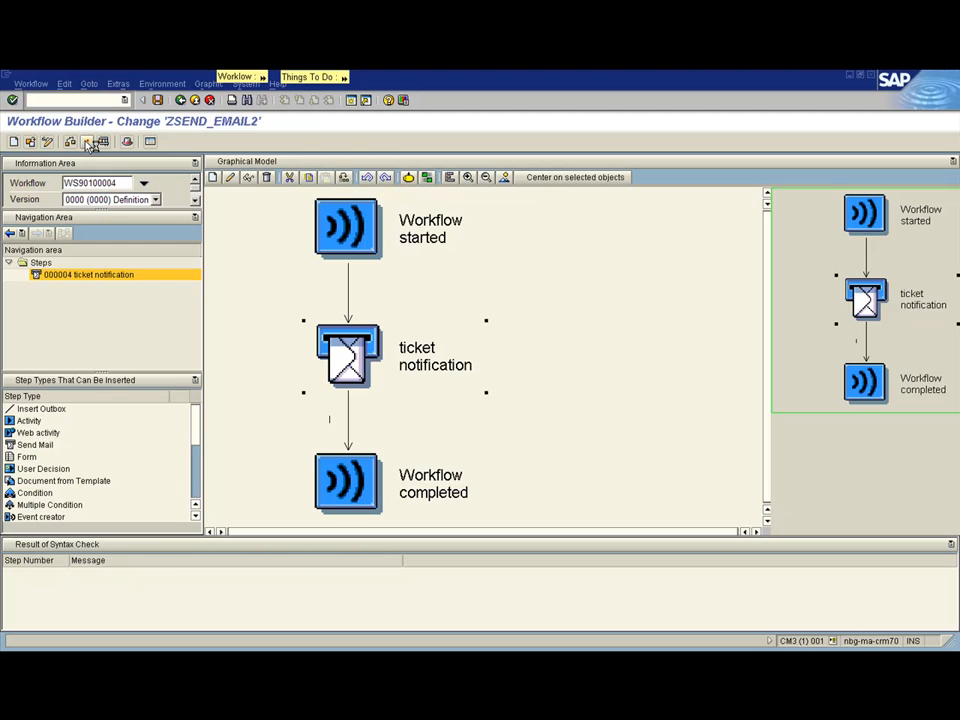
click(88, 143)
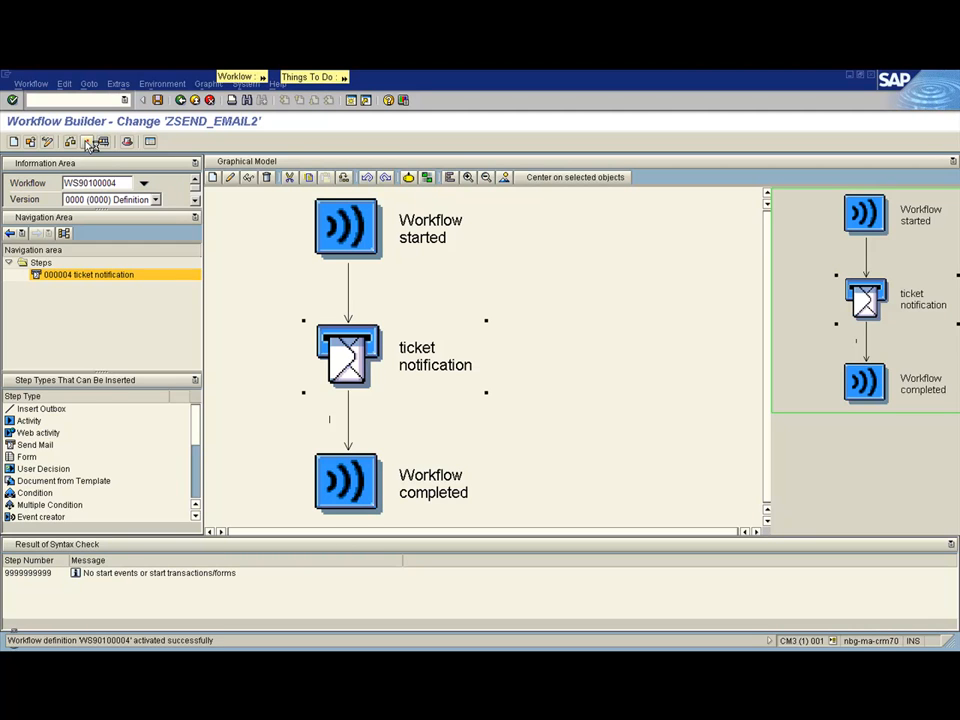
click(88, 143)
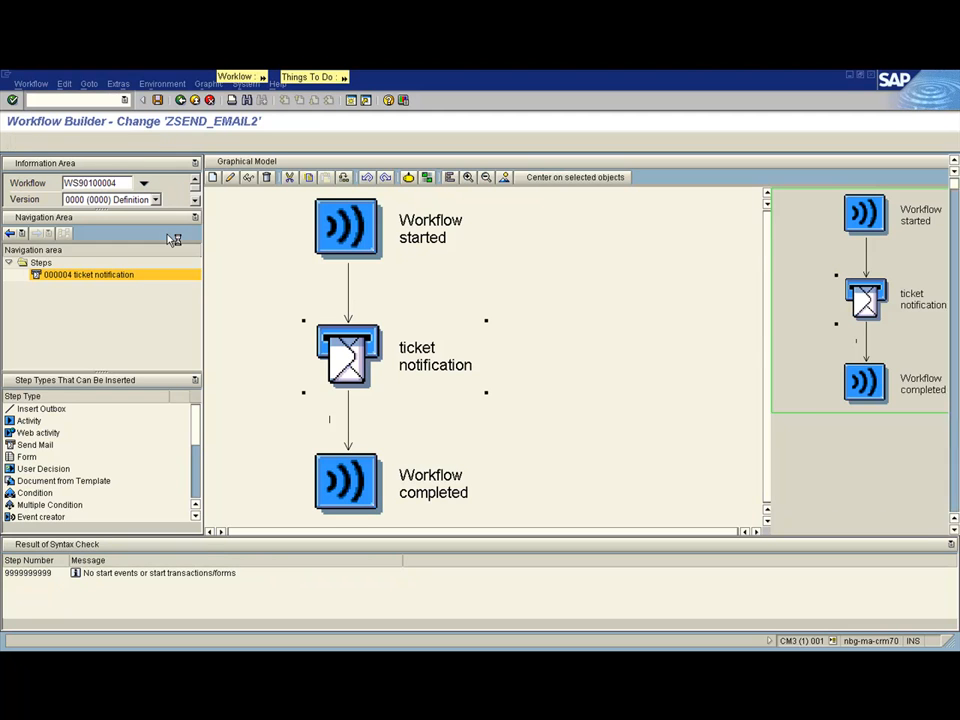
Step: Run a test of workflow ZSEND_EMAIL2 and read the received ticket notification among the unread documents in the Business Workplace inbox
key(F8)
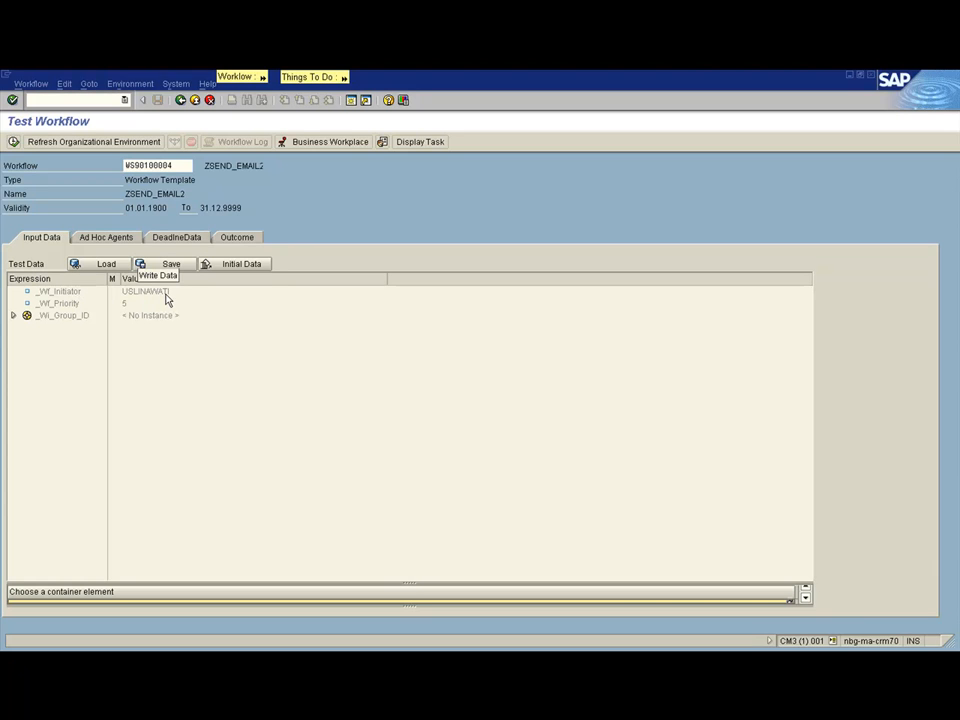
click(16, 143)
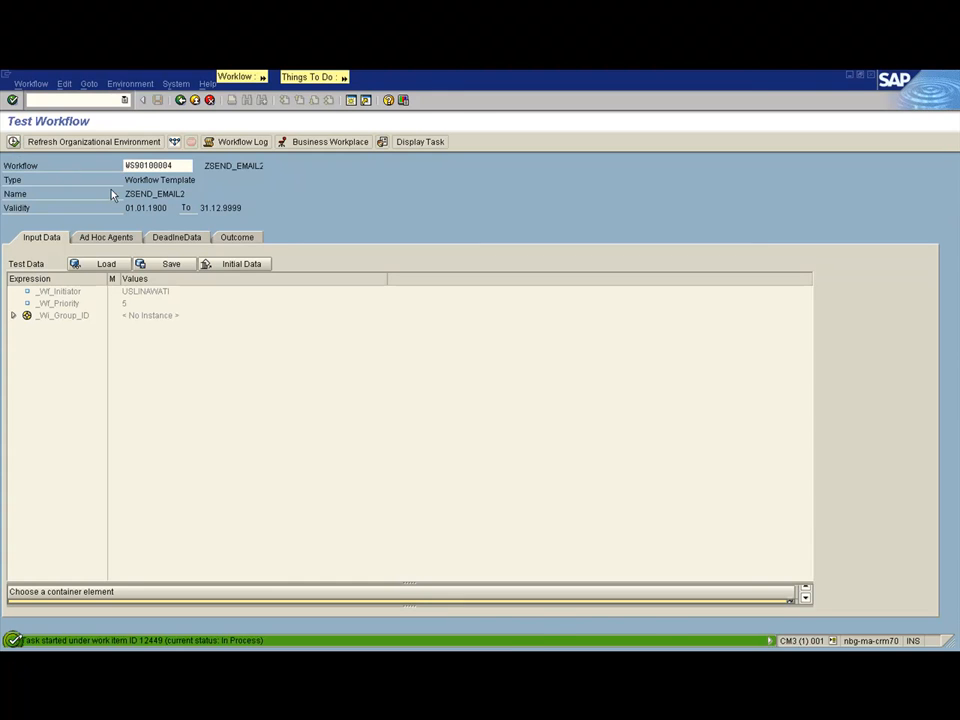
click(320, 145)
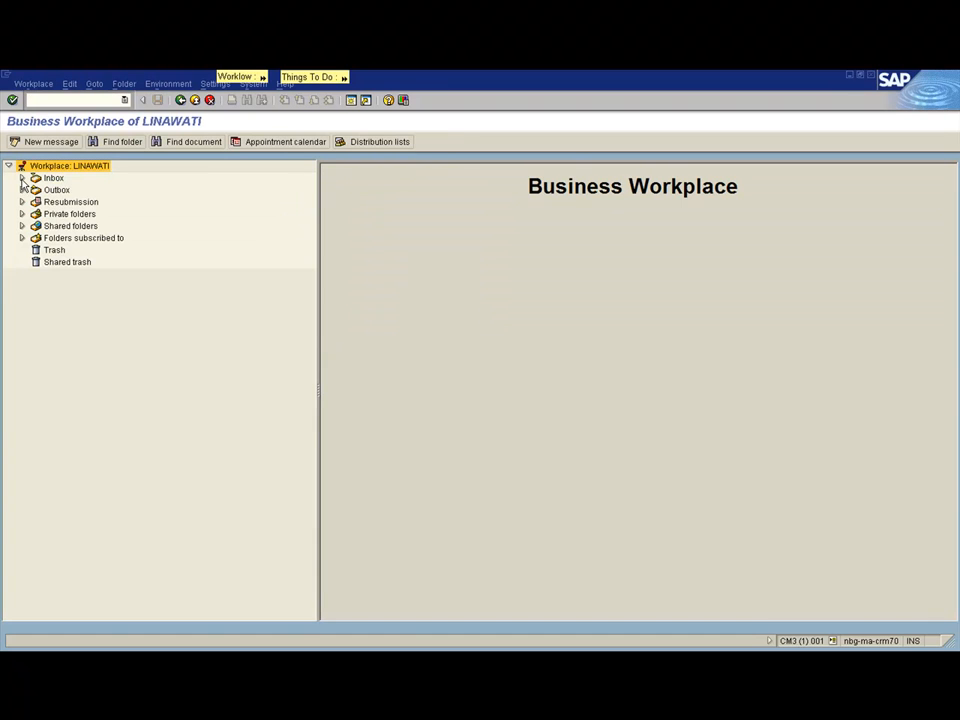
click(22, 179)
click(93, 191)
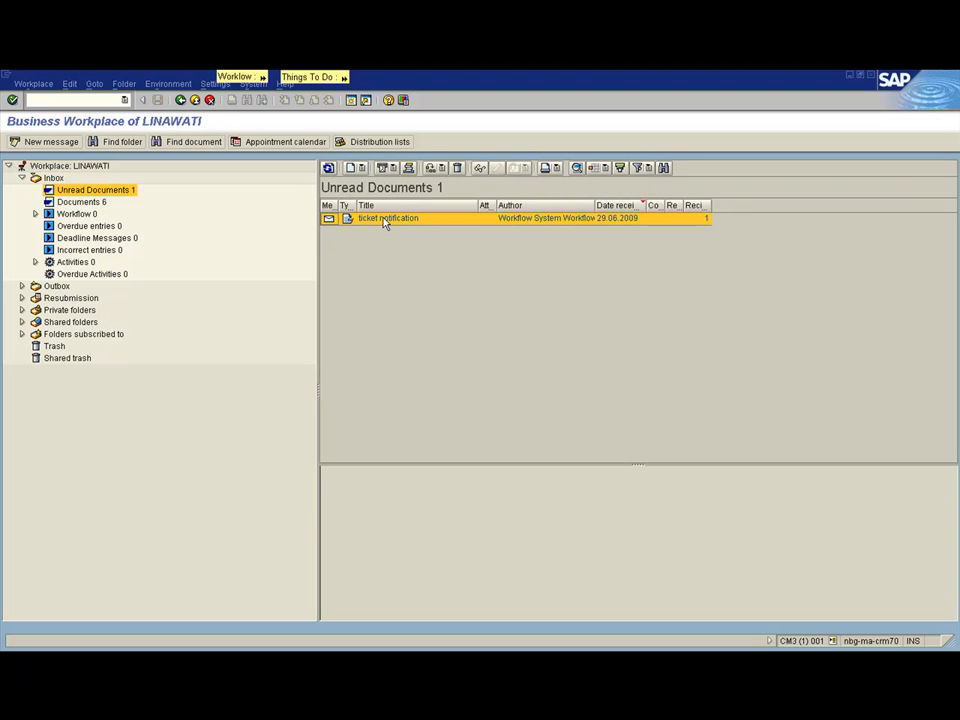
click(384, 220)
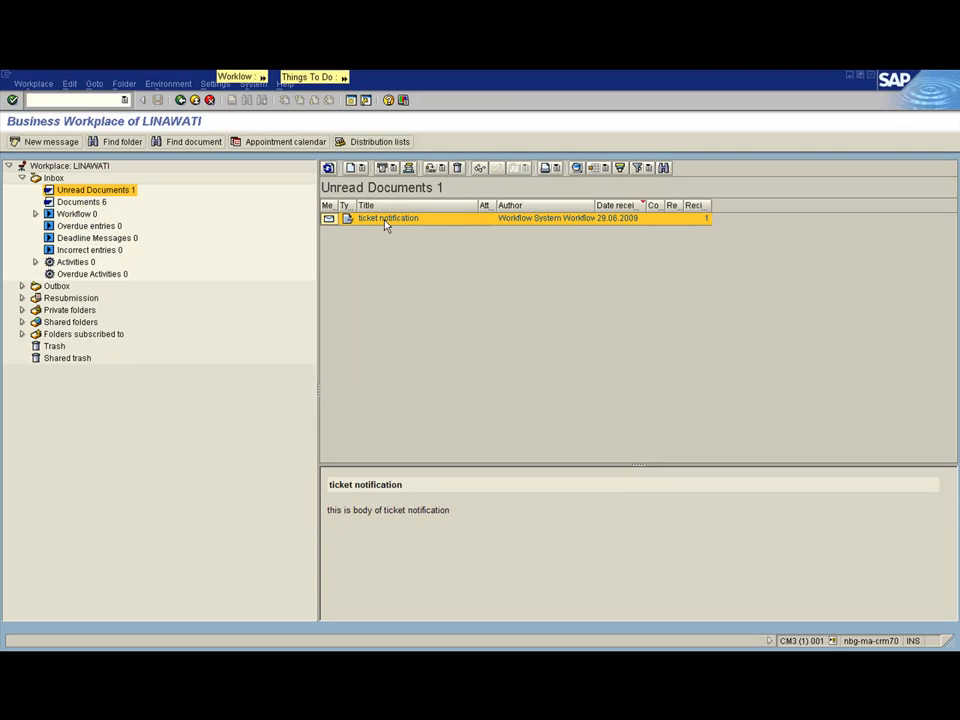
click(179, 102)
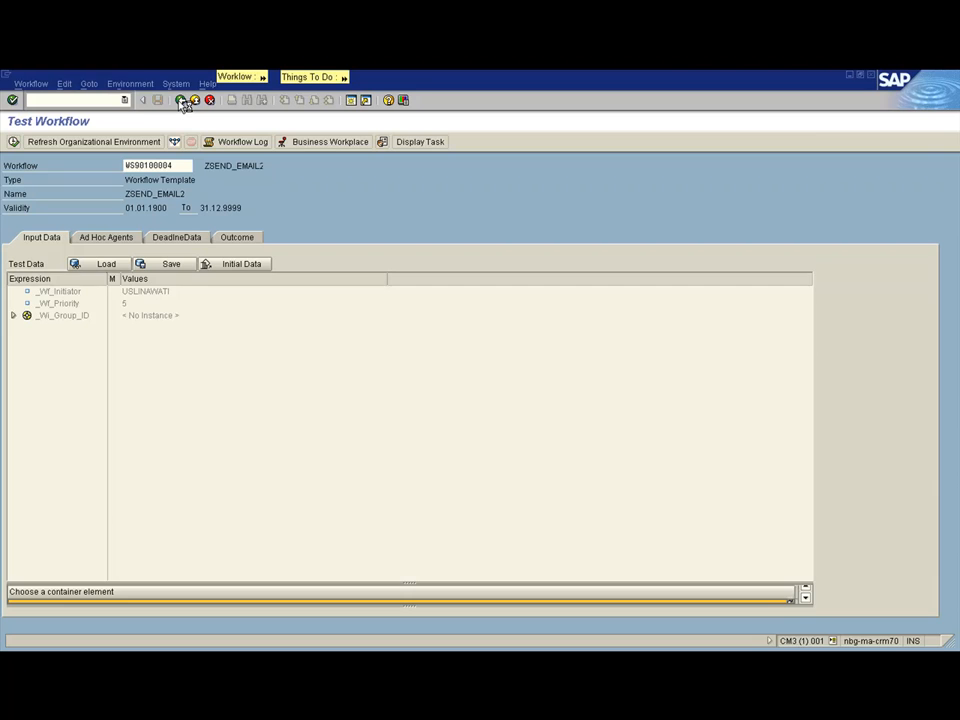
click(179, 102)
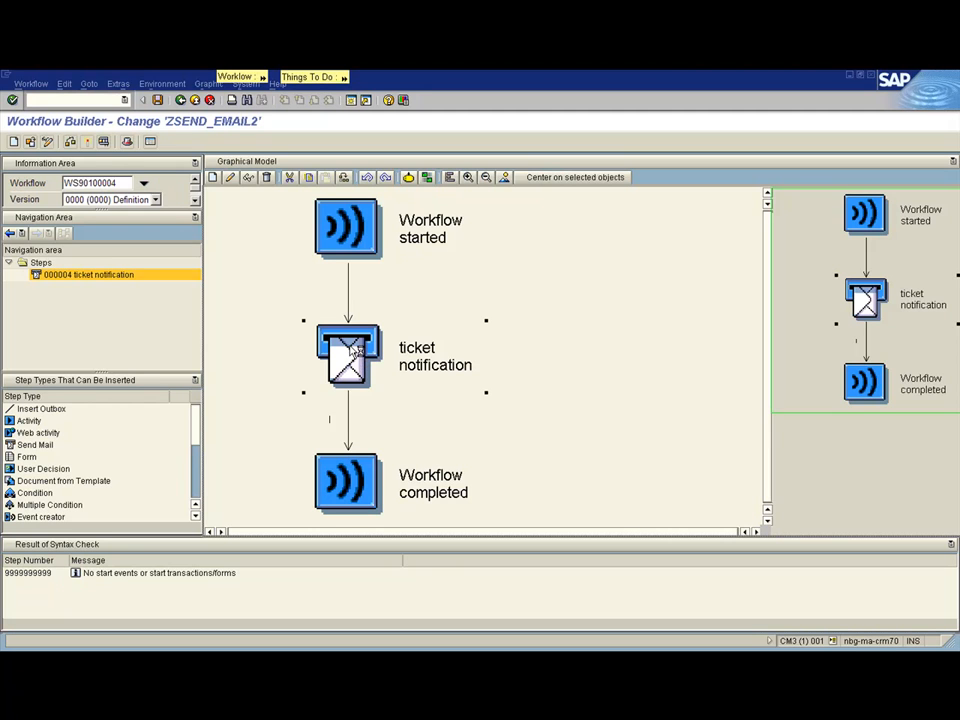
Step: Change the ticket notification step's recipient type to E-Mail Address, enter the recipient's e-mail address, and activate the workflow again
double_click(337, 347)
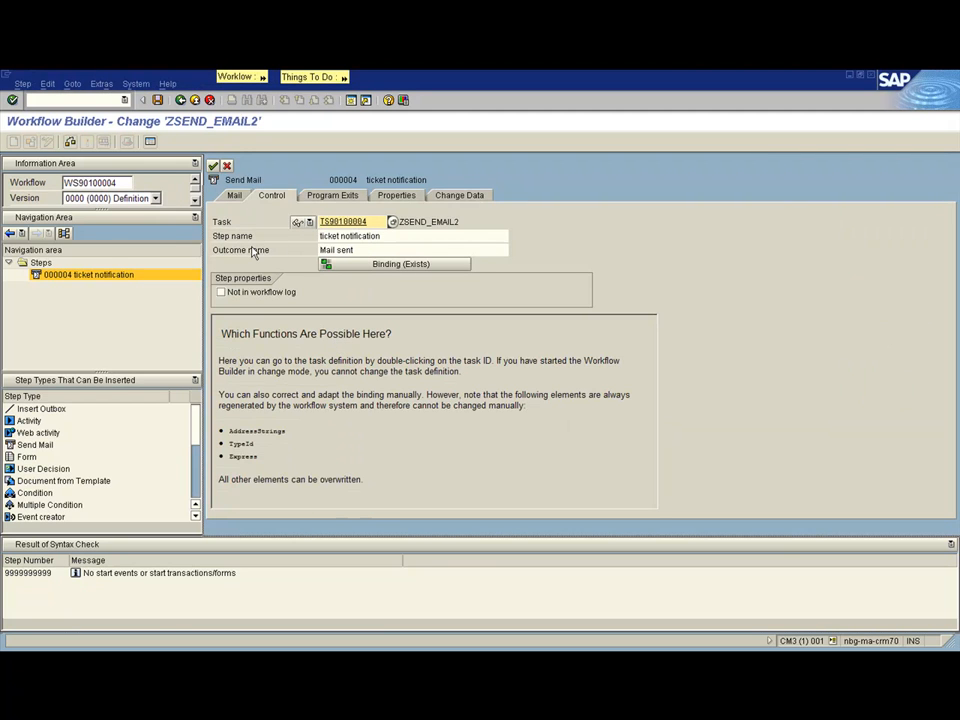
click(232, 196)
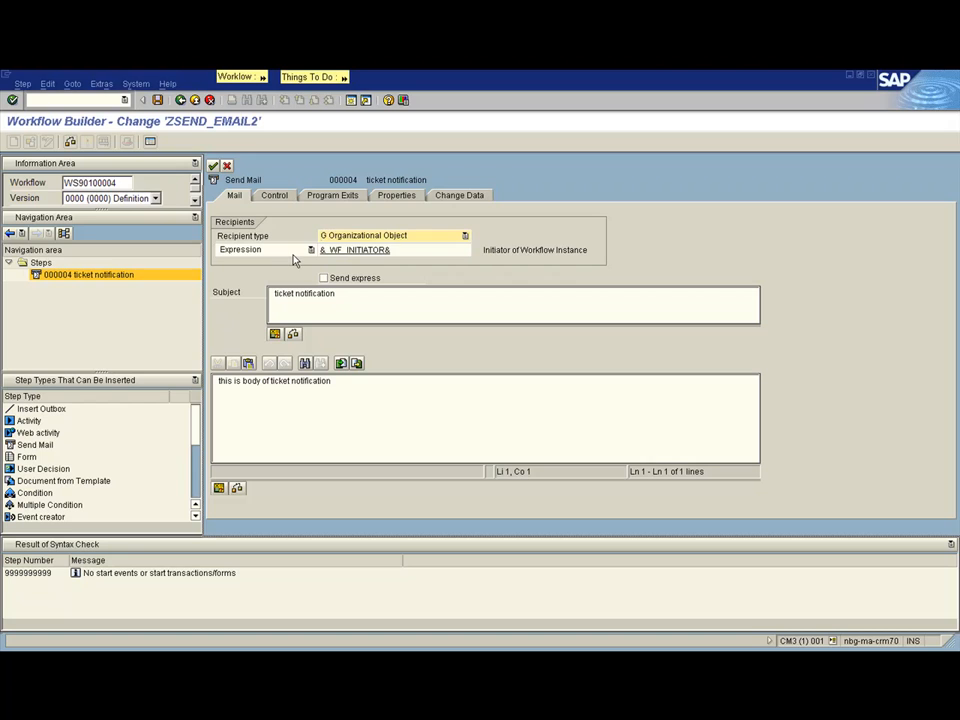
drag(400, 249, 305, 249)
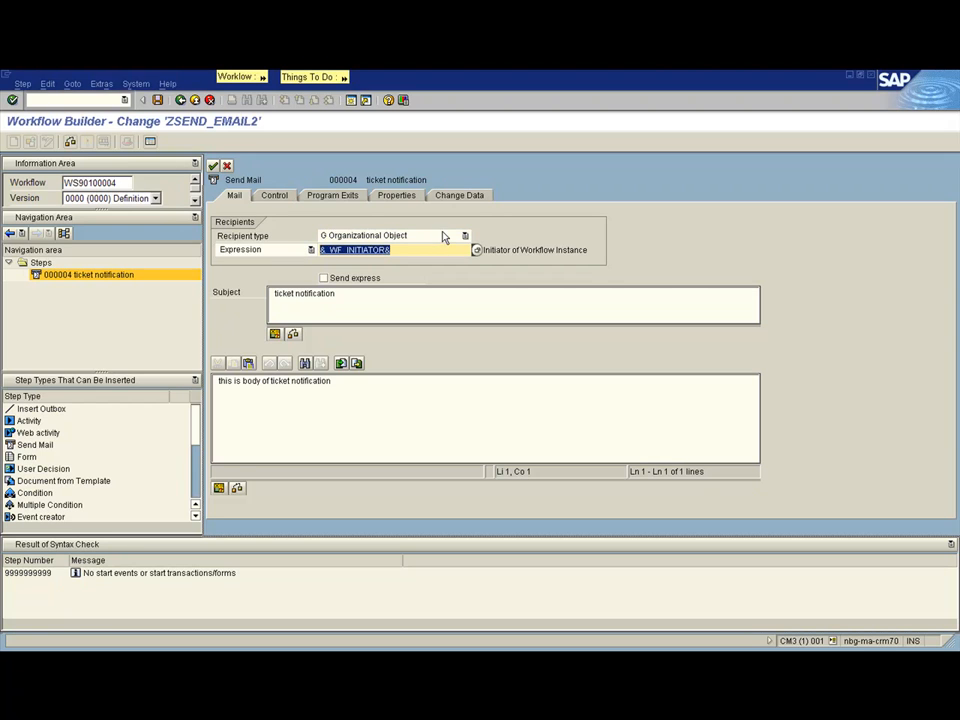
click(444, 236)
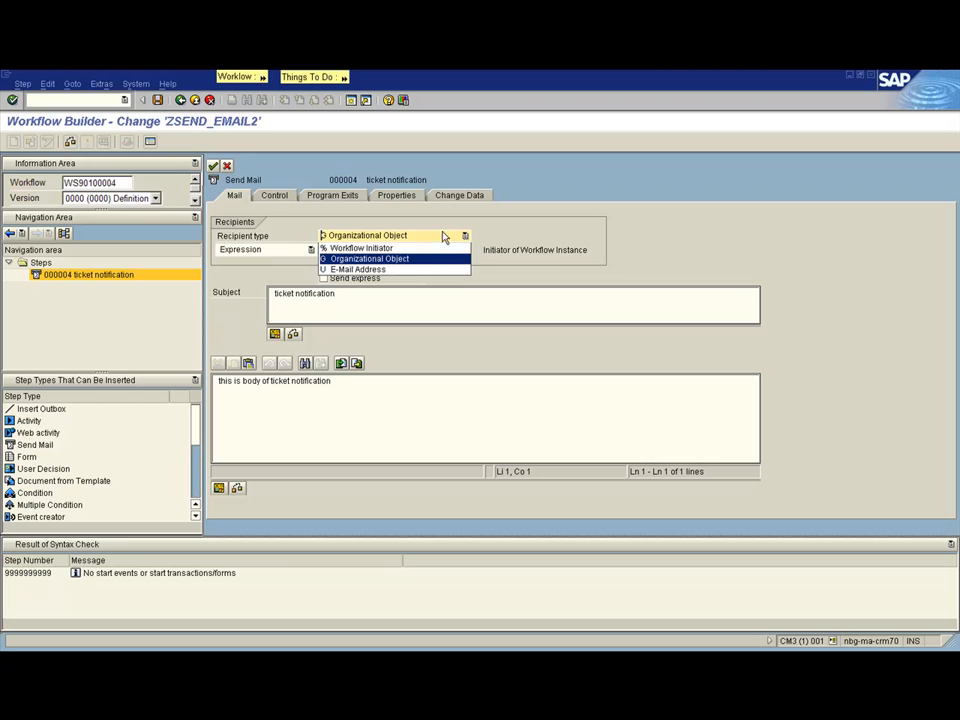
click(390, 272)
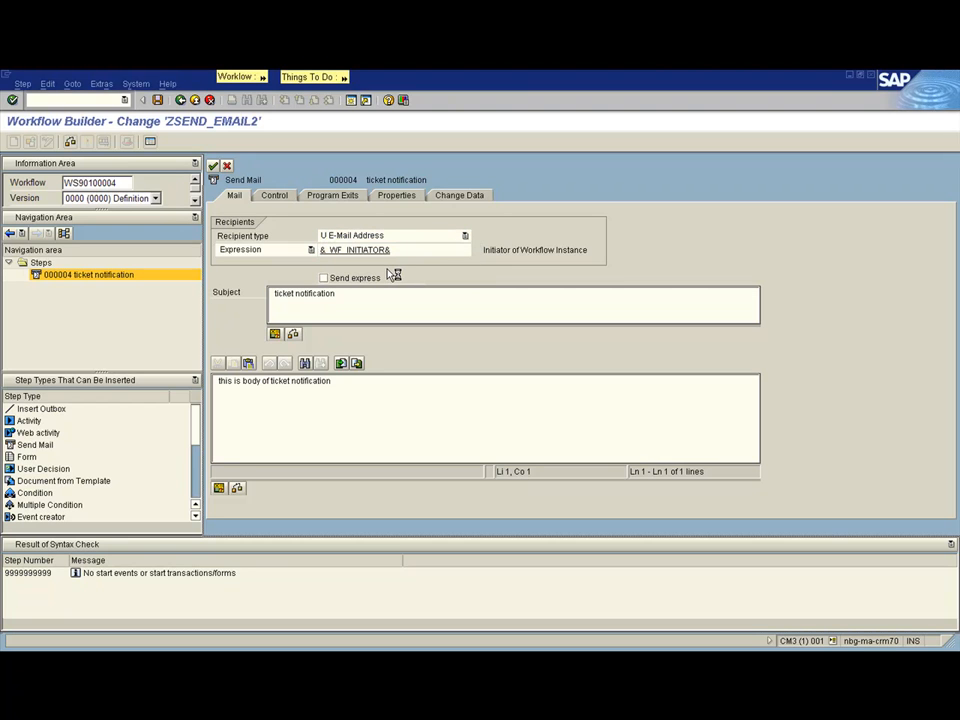
click(413, 248)
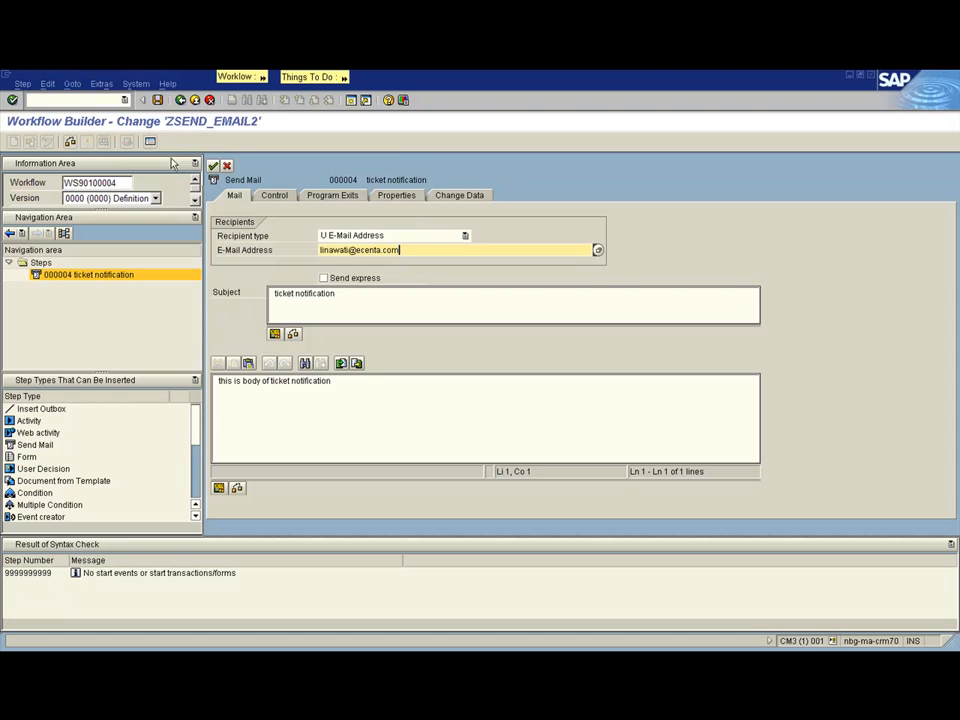
click(214, 167)
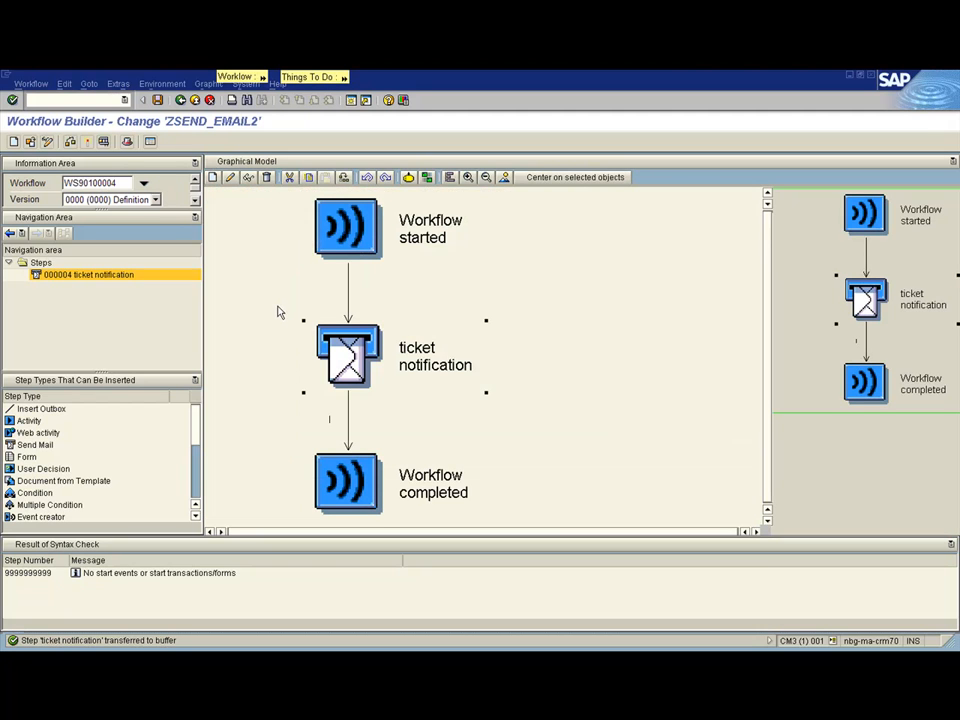
click(87, 145)
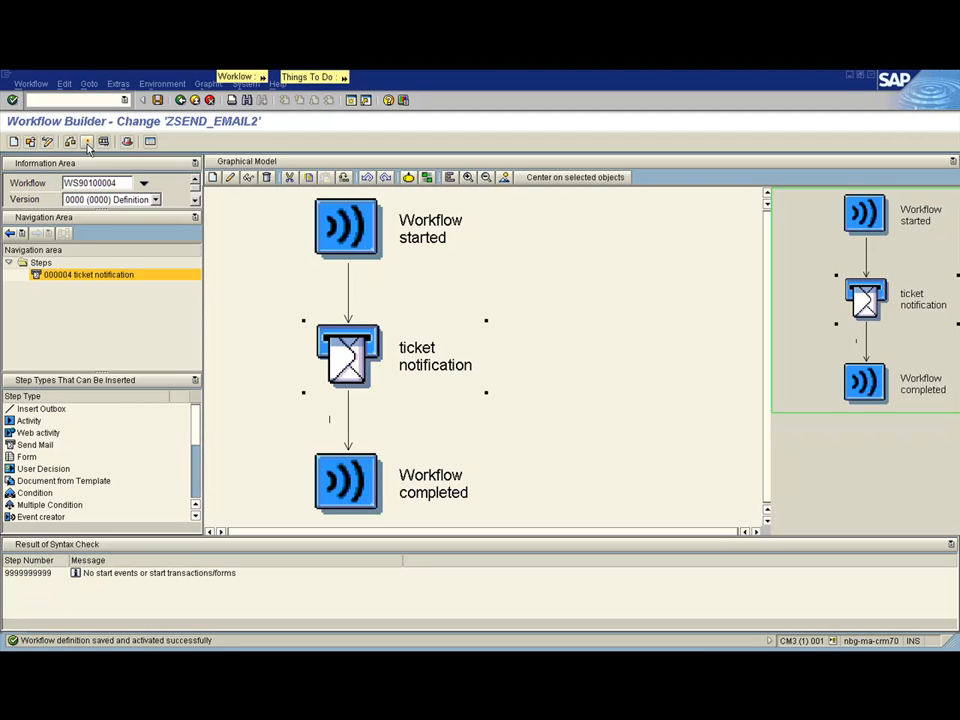
Step: Add a triggering event entry to the workflow template with object category BOR Object Type and object type BUS2000126
click(180, 101)
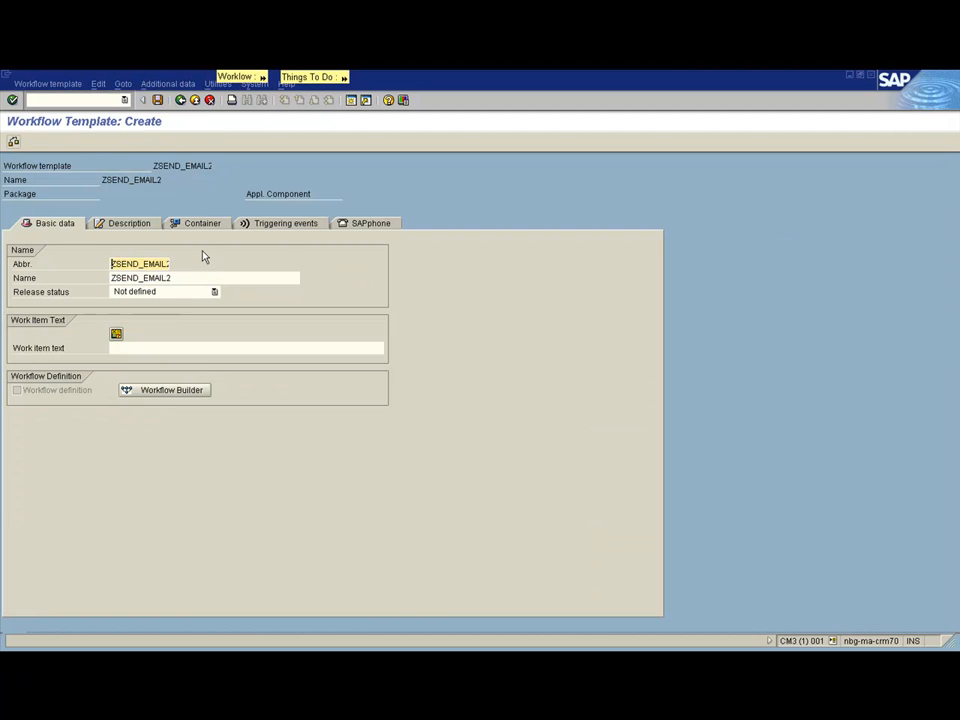
click(285, 224)
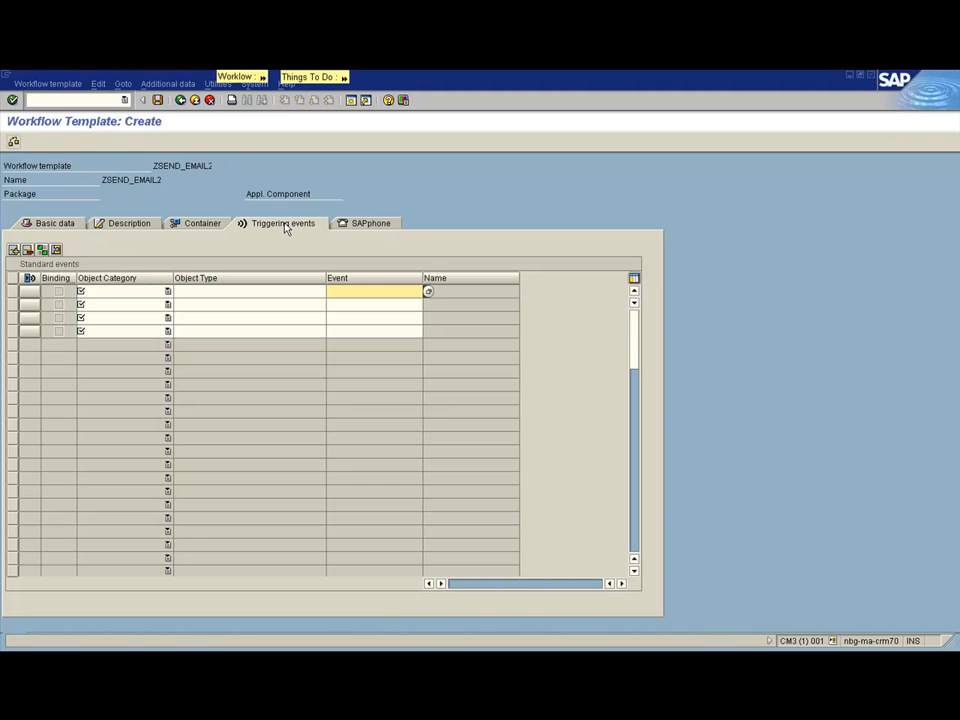
click(112, 292)
click(112, 305)
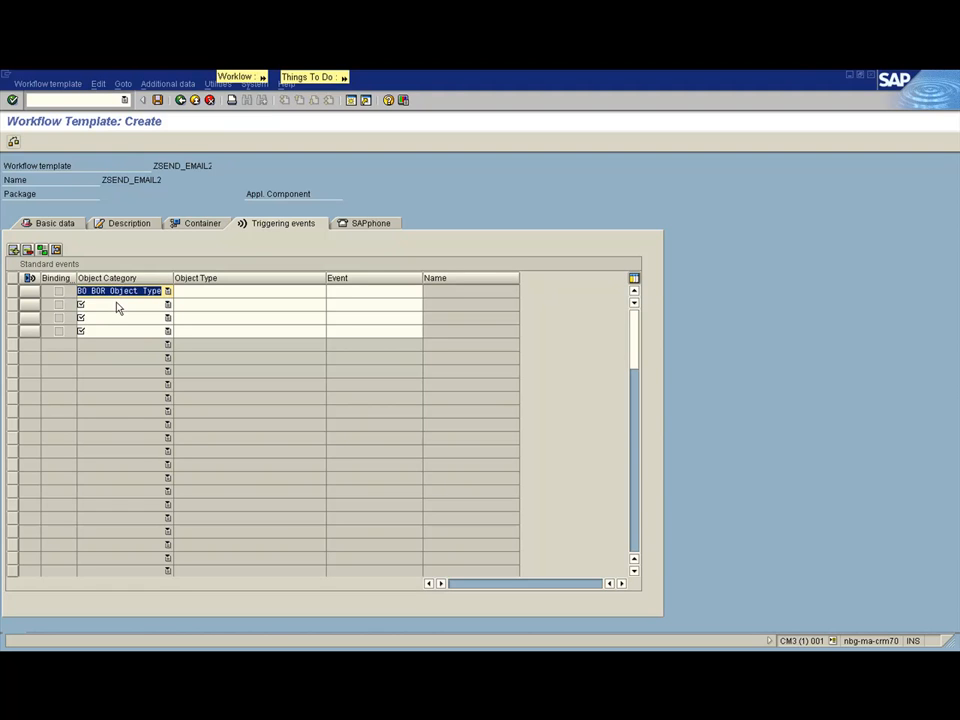
click(199, 291)
click(200, 291)
click(216, 314)
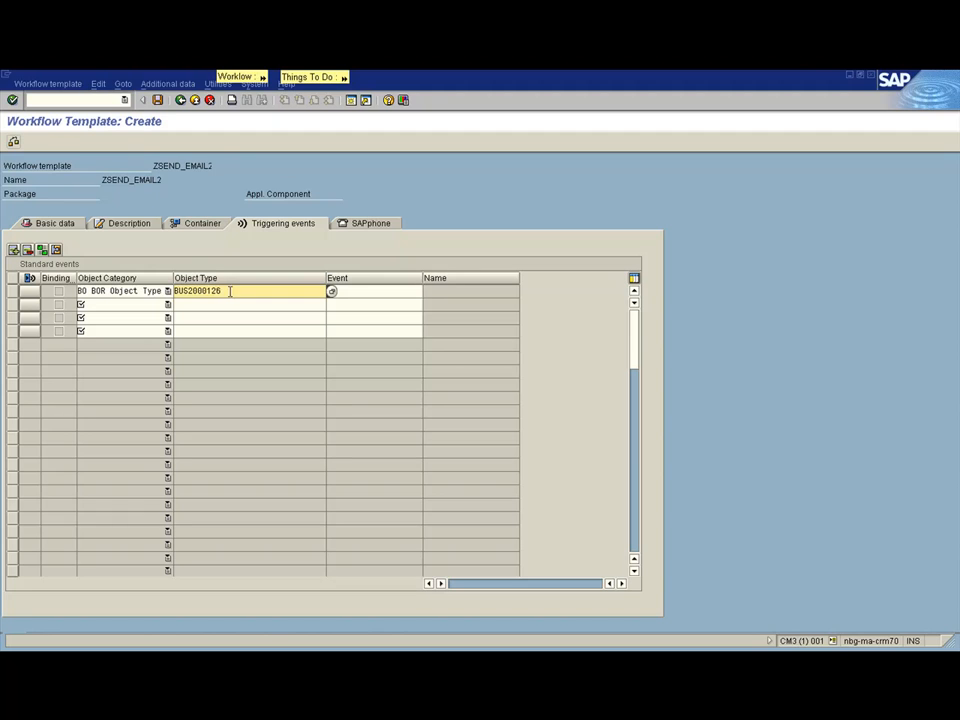
drag(230, 291, 167, 291)
Step: Set the BUS2000126 triggering event to CREATED and save the workflow template in package $TMP
click(364, 291)
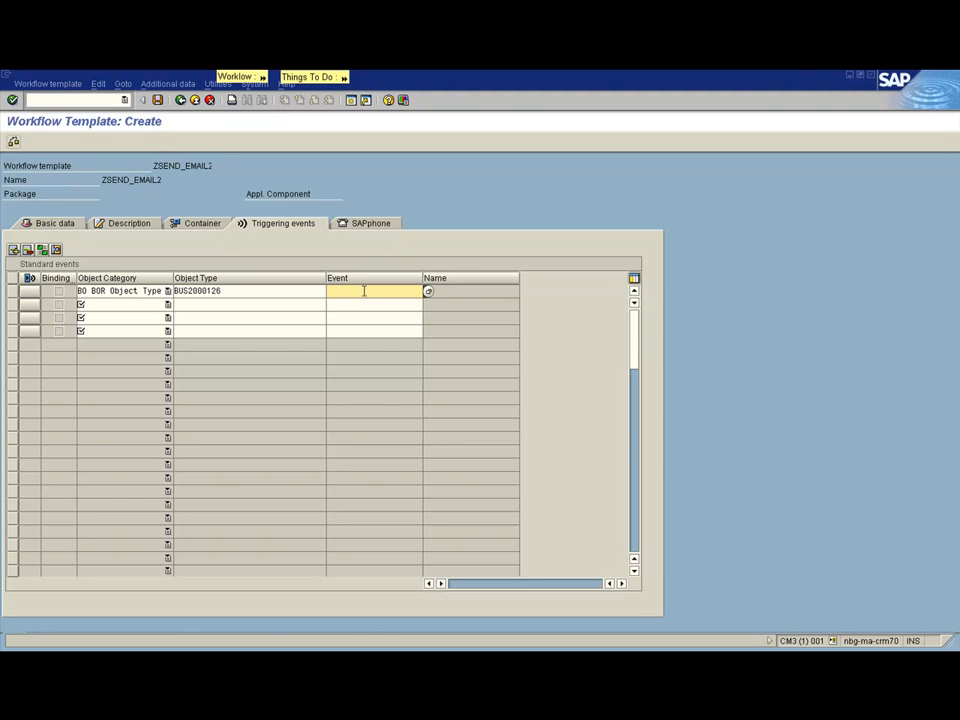
click(427, 291)
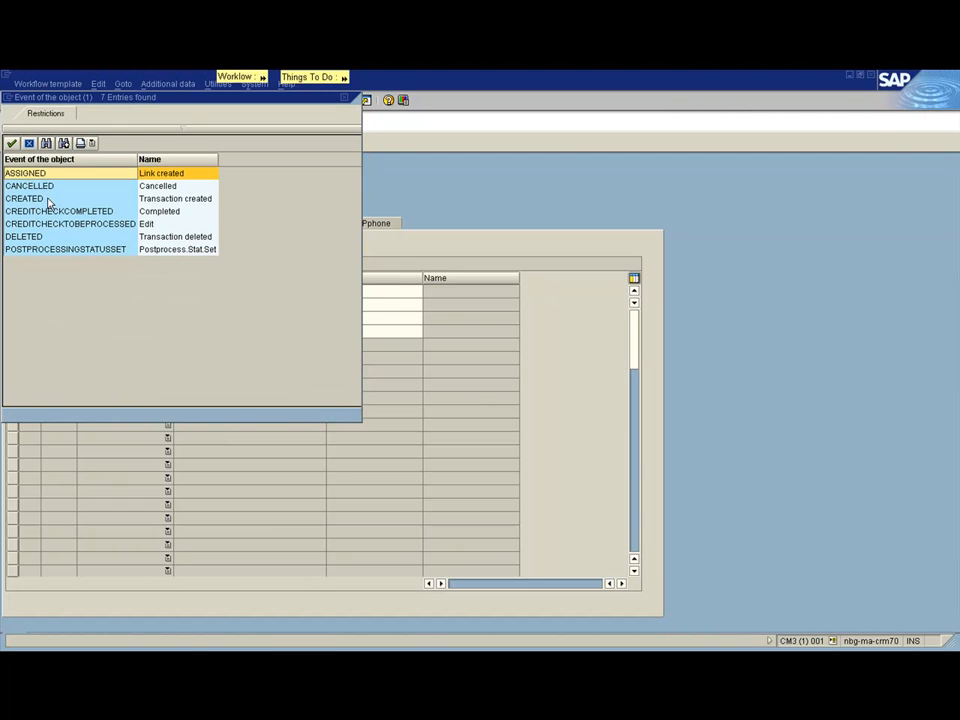
double_click(48, 199)
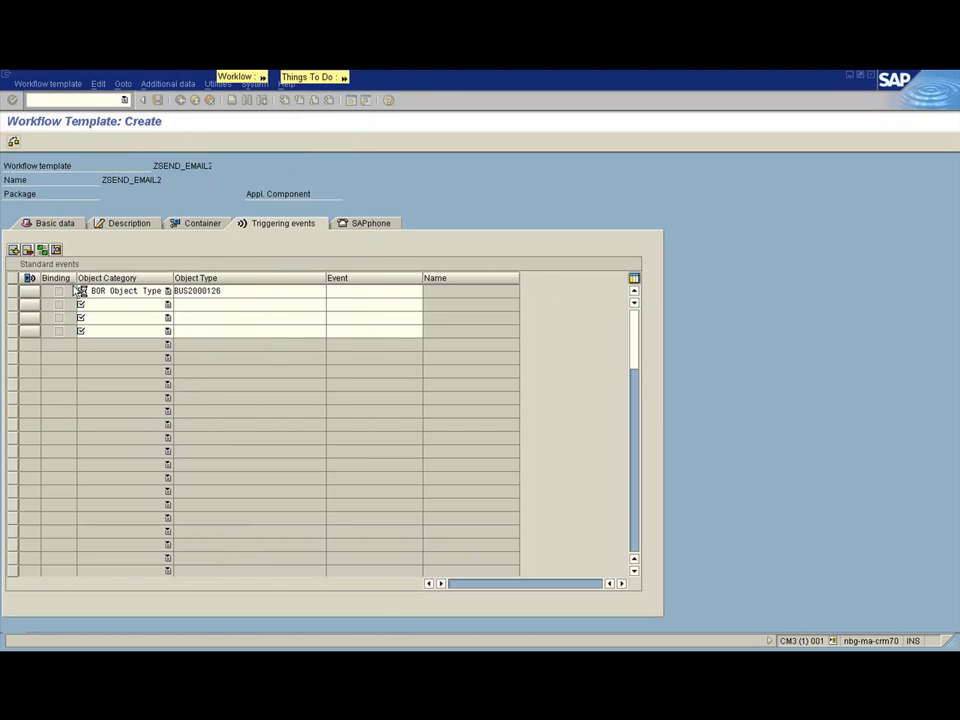
click(158, 101)
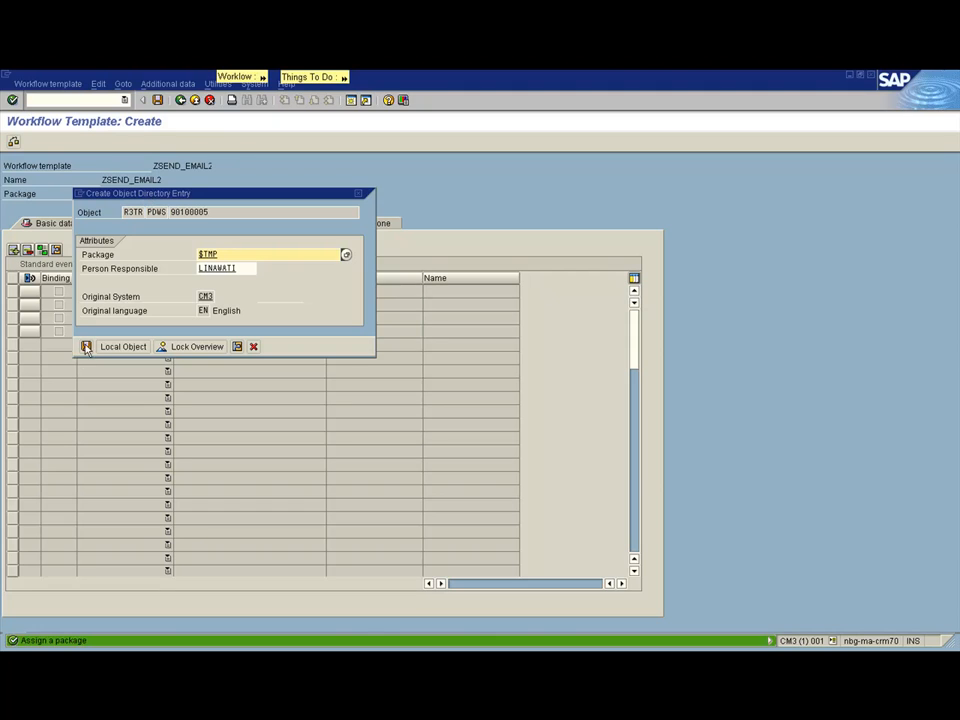
click(88, 347)
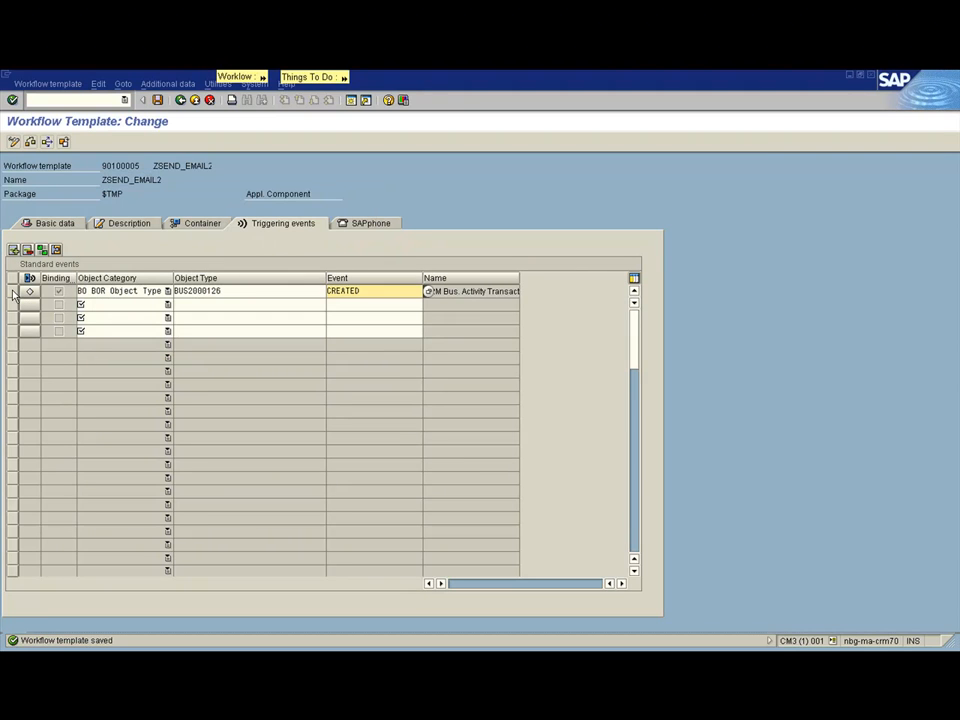
Step: Activate the event linkage for the BUS2000126 CREATED entry, accepting the proposed customizing request test CCS
click(13, 291)
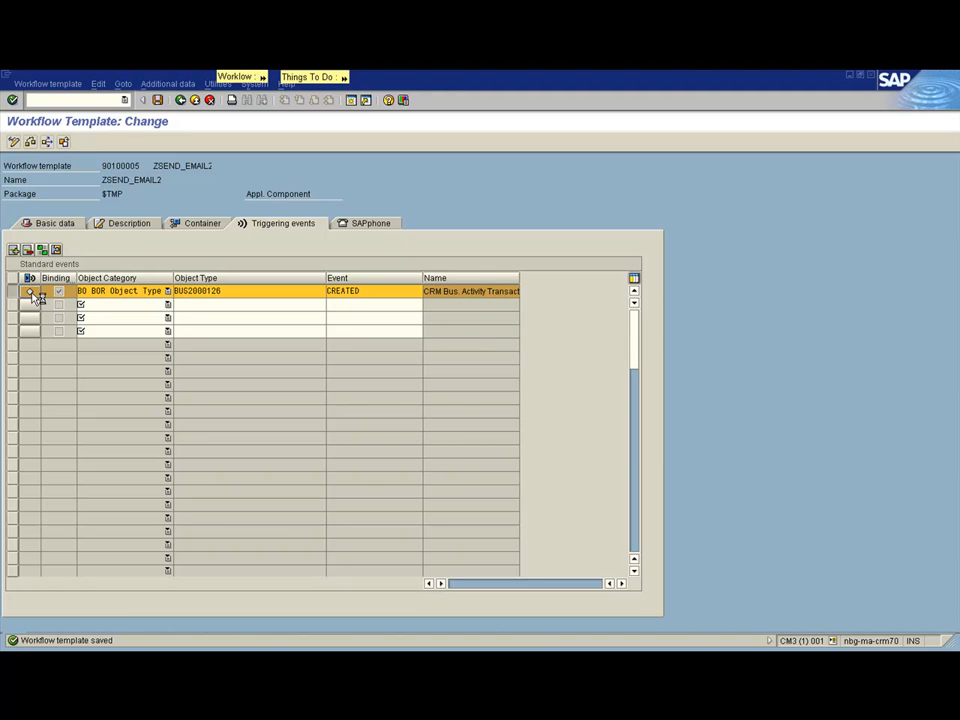
click(31, 292)
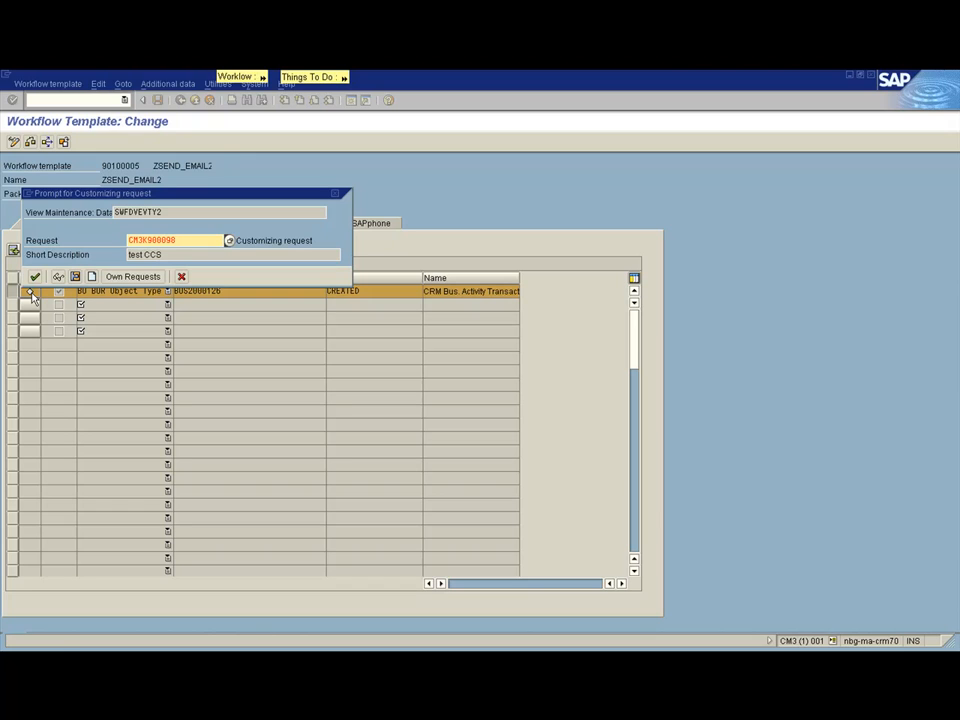
click(35, 277)
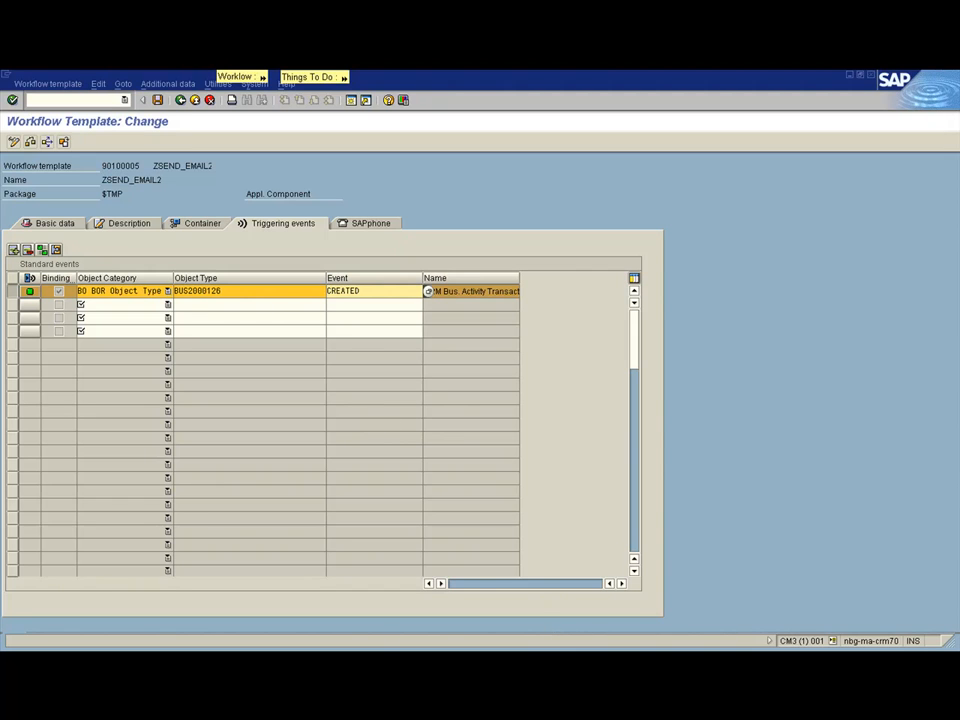
Step: In the second SAP session, open the business transaction search and start a new Sales Visit business activity
key(alt+Tab)
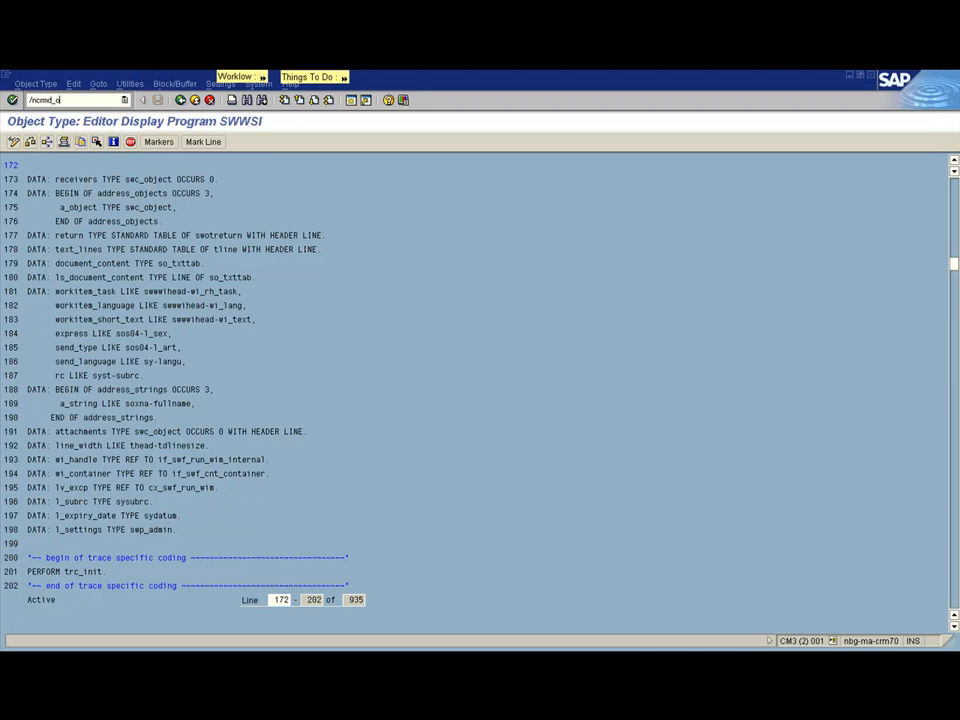
key(Return)
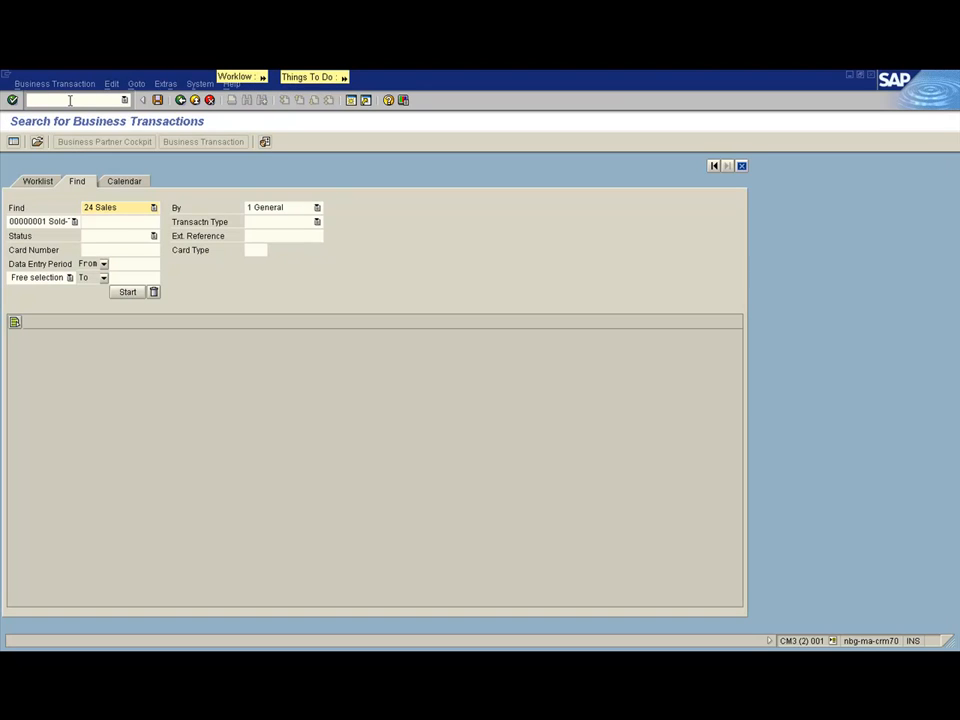
click(30, 84)
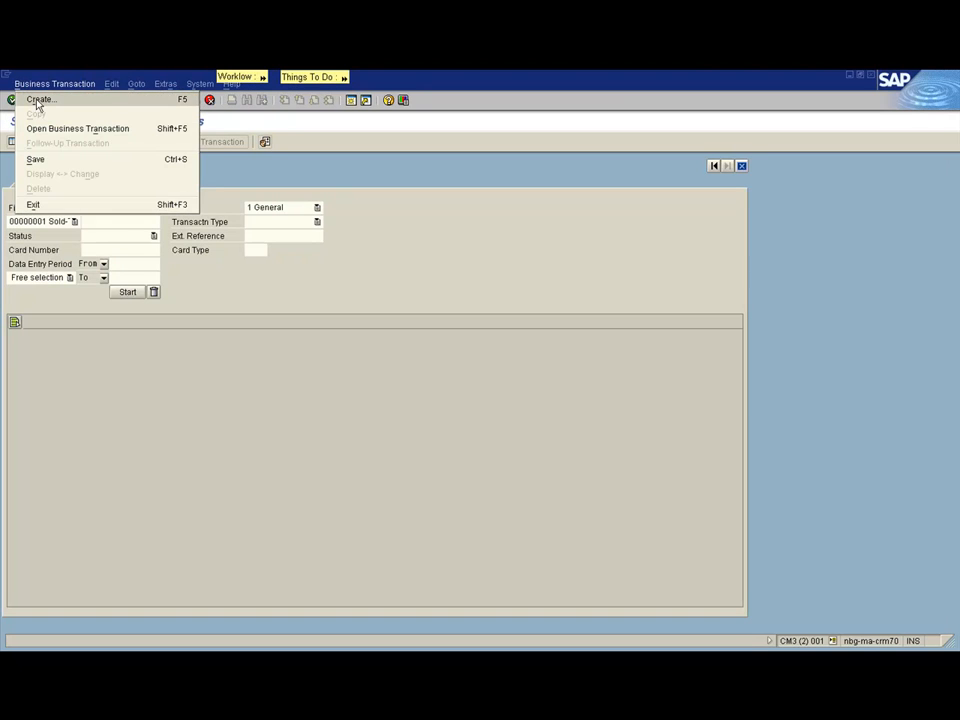
click(38, 100)
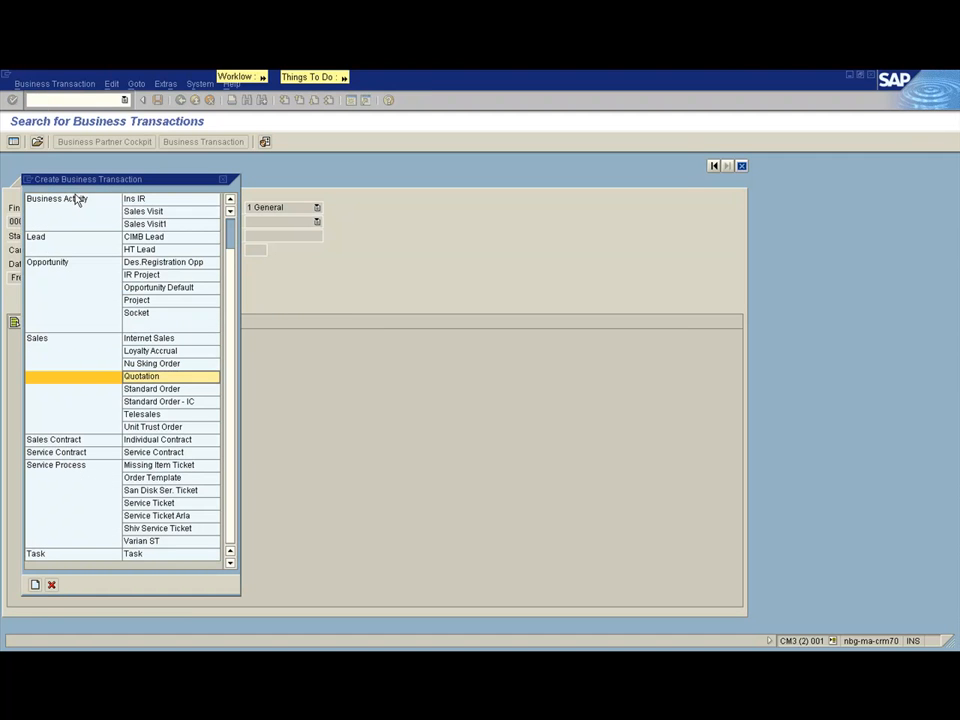
click(71, 203)
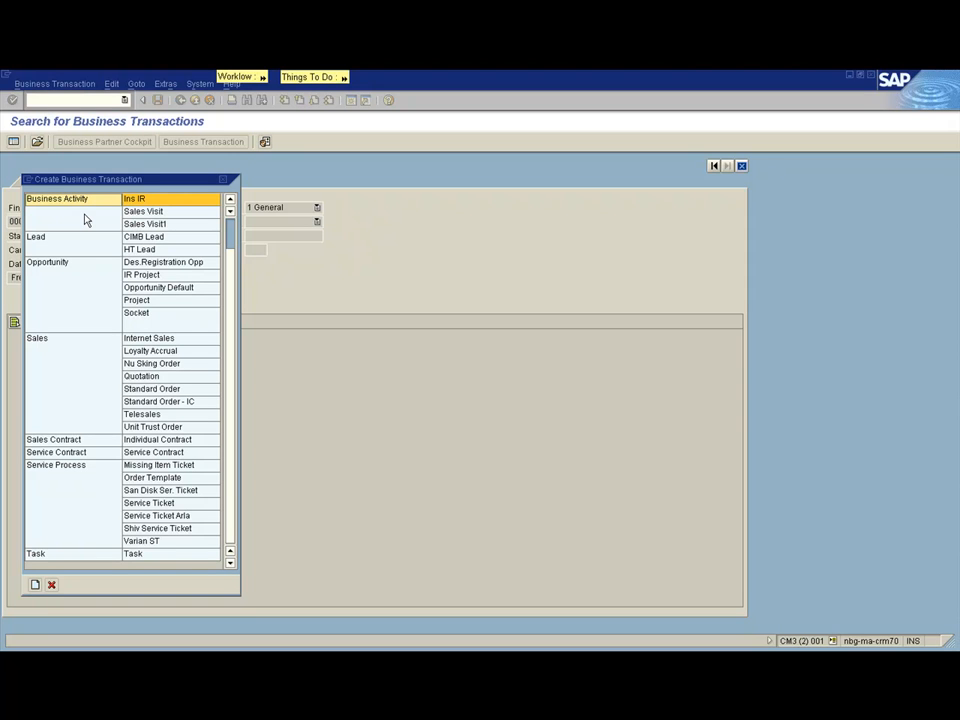
click(88, 213)
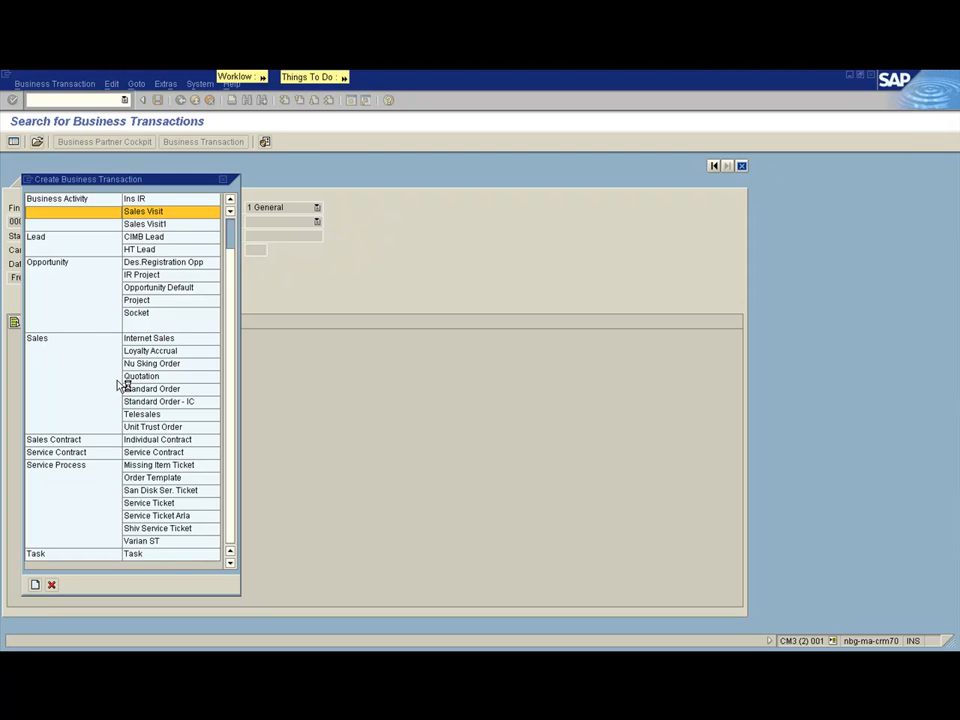
click(35, 584)
Step: Enter the description test for the new Sales Visit and save the transaction
click(88, 206)
text(test)
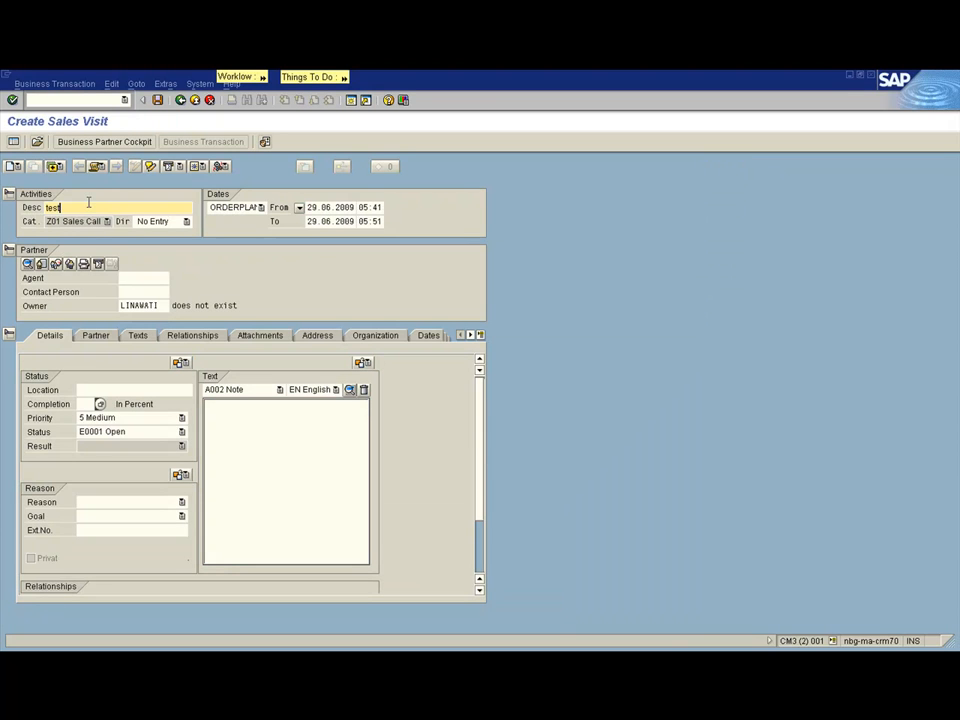
click(158, 100)
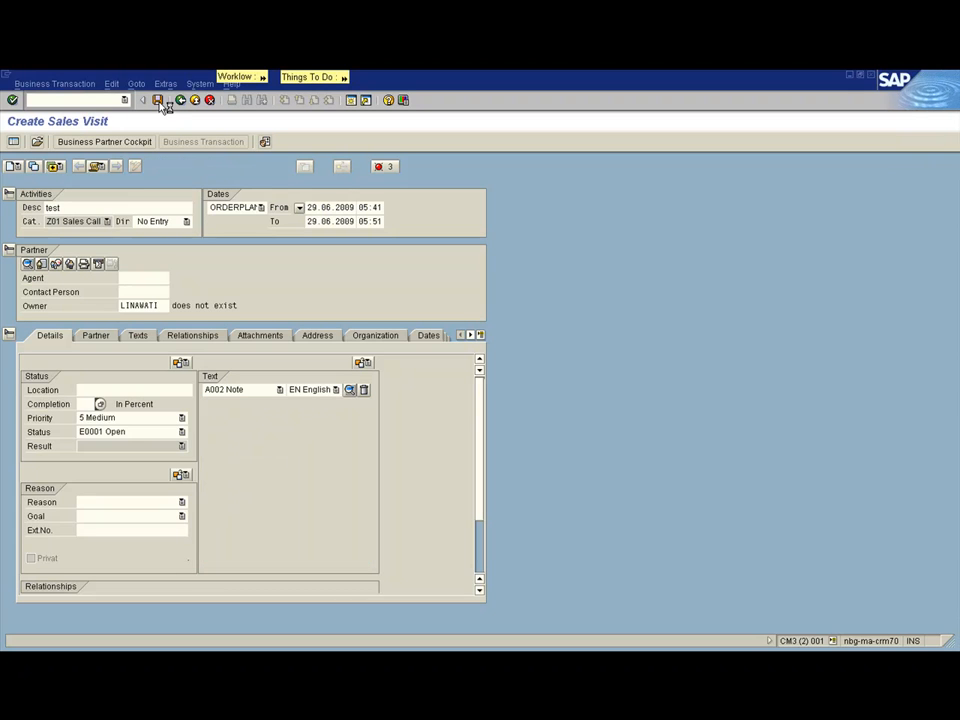
Step: Open SAPconnect Administration and run the send process for the waiting ticket notification, closing the list of sent objects
click(63, 100)
text(/)
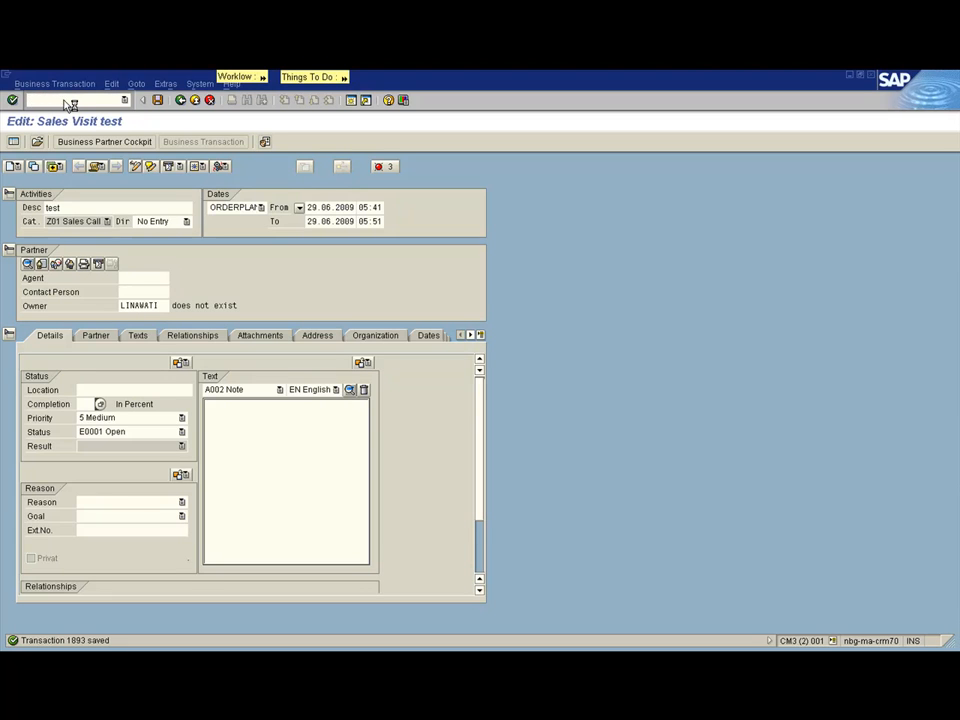
key(Return)
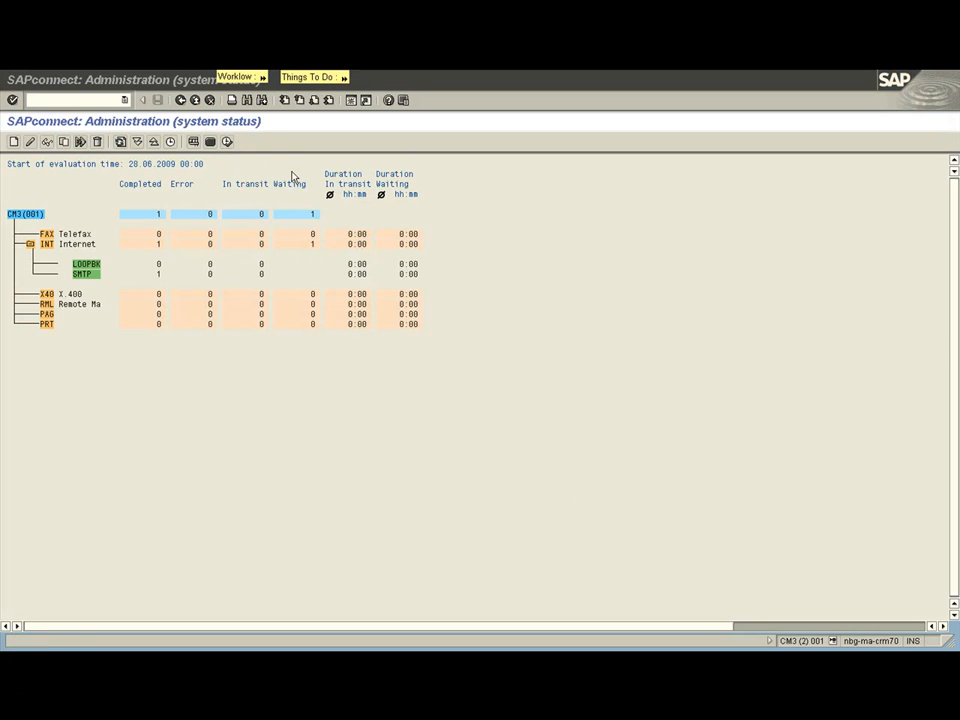
click(136, 85)
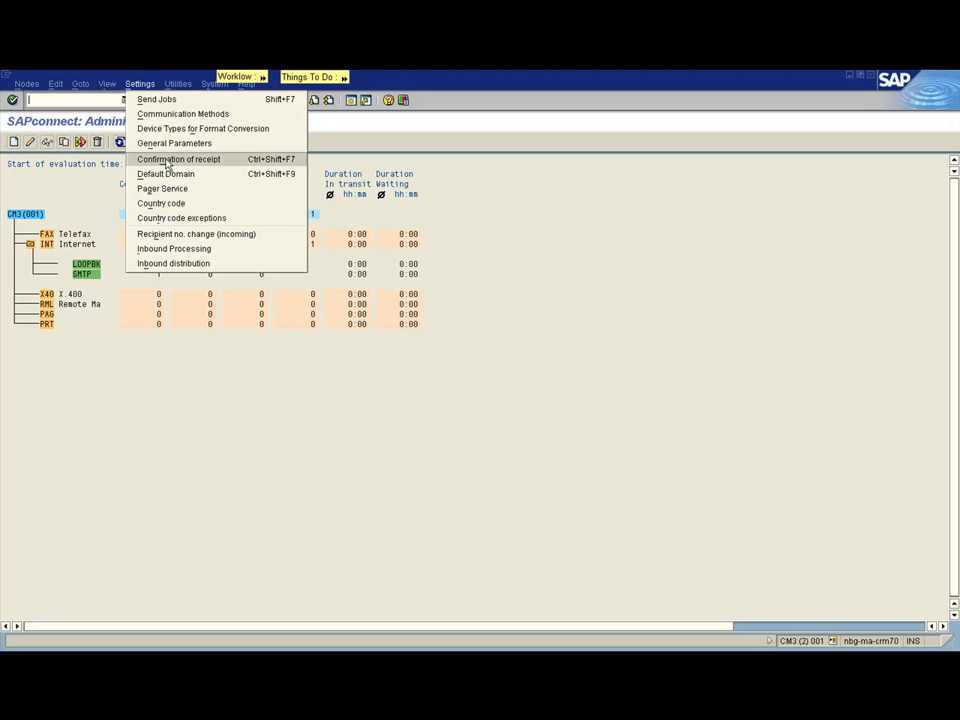
click(443, 317)
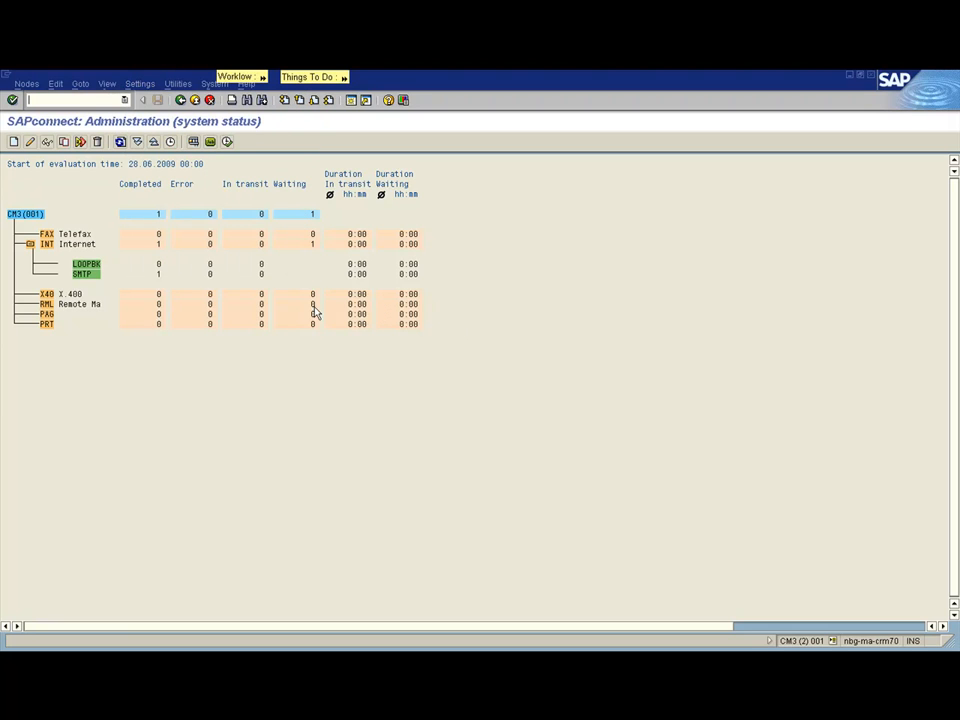
click(228, 143)
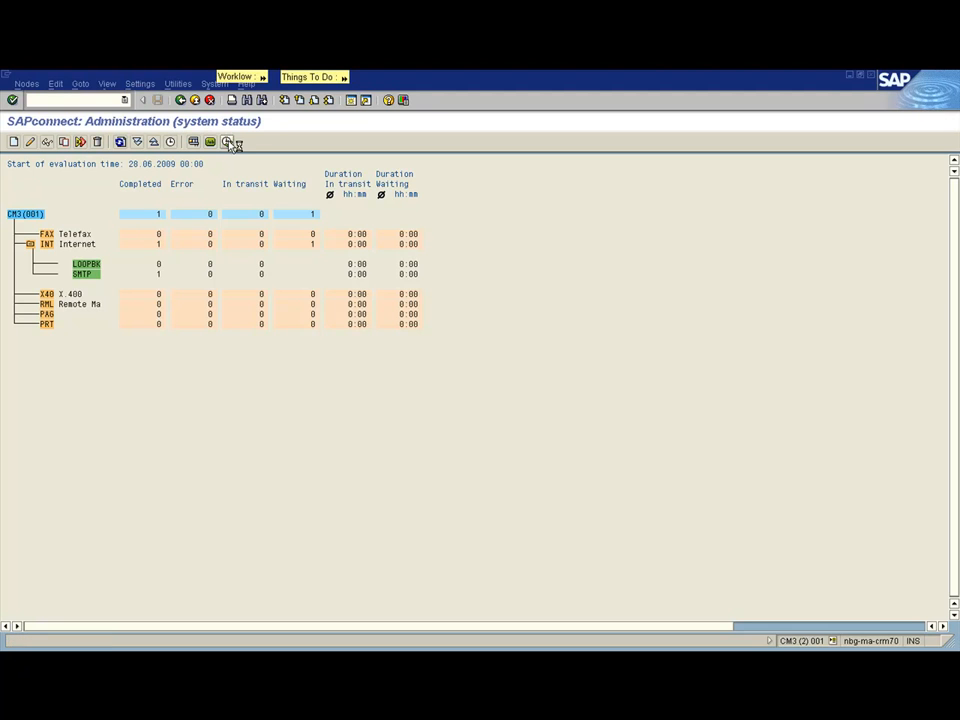
click(75, 354)
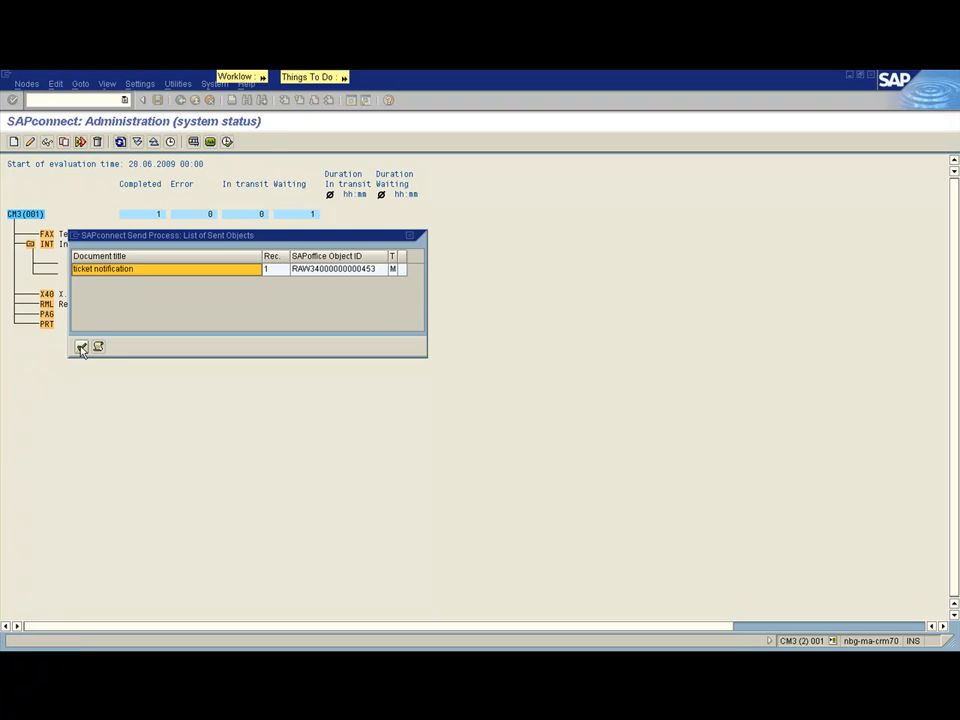
click(82, 347)
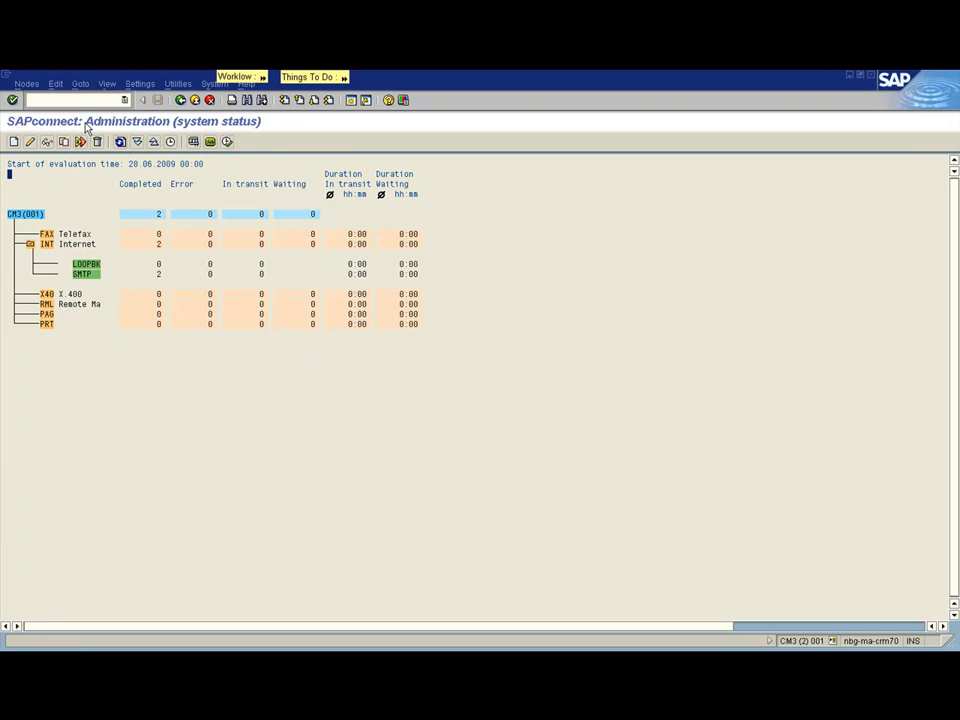
Step: Check the latest ticket notification in the SAPconnect transmission requests and read the delivered message in the mail client
click(69, 100)
key(Return)
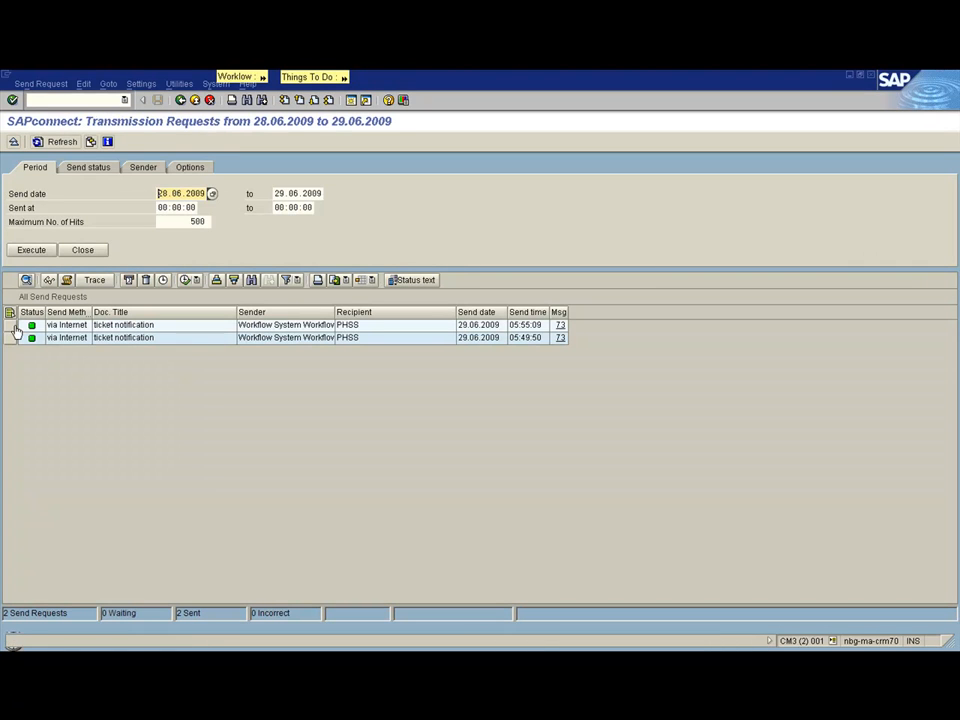
click(11, 325)
click(10, 325)
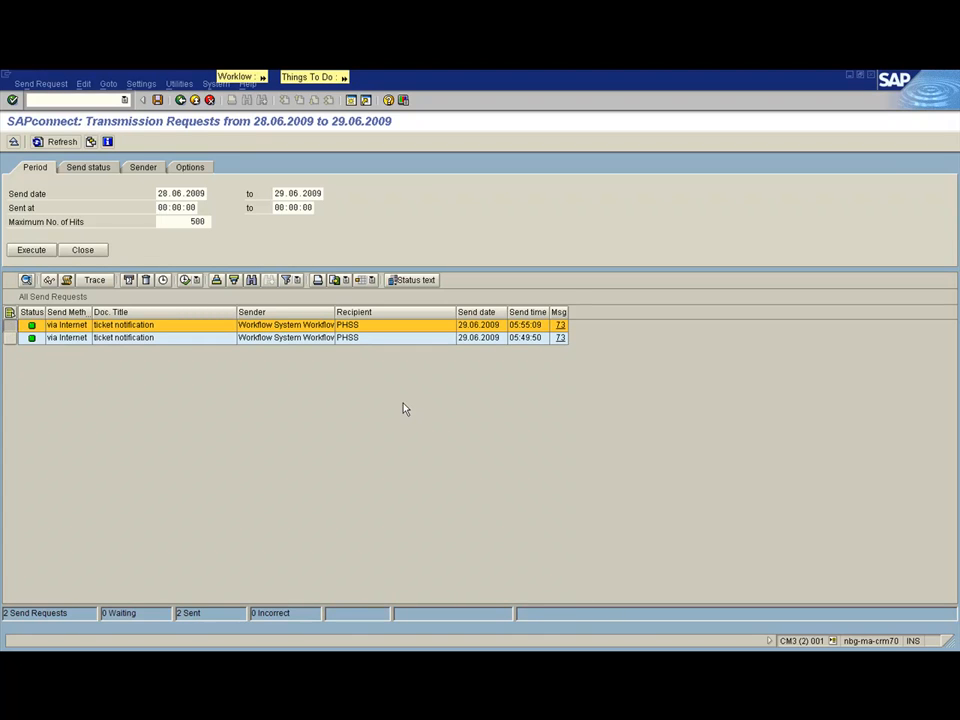
click(773, 660)
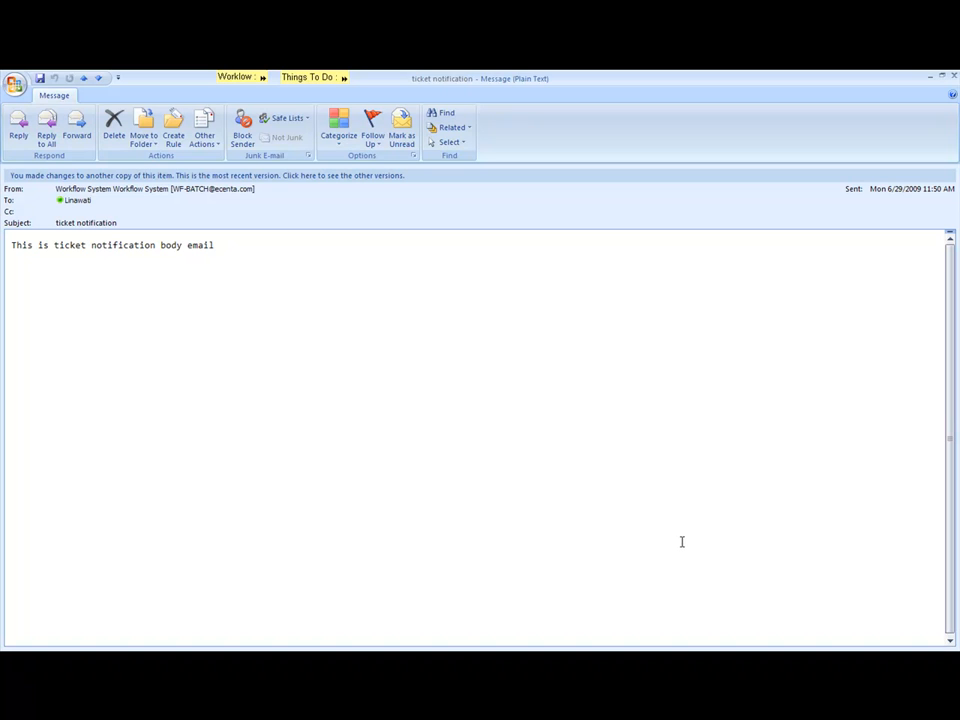
click(656, 656)
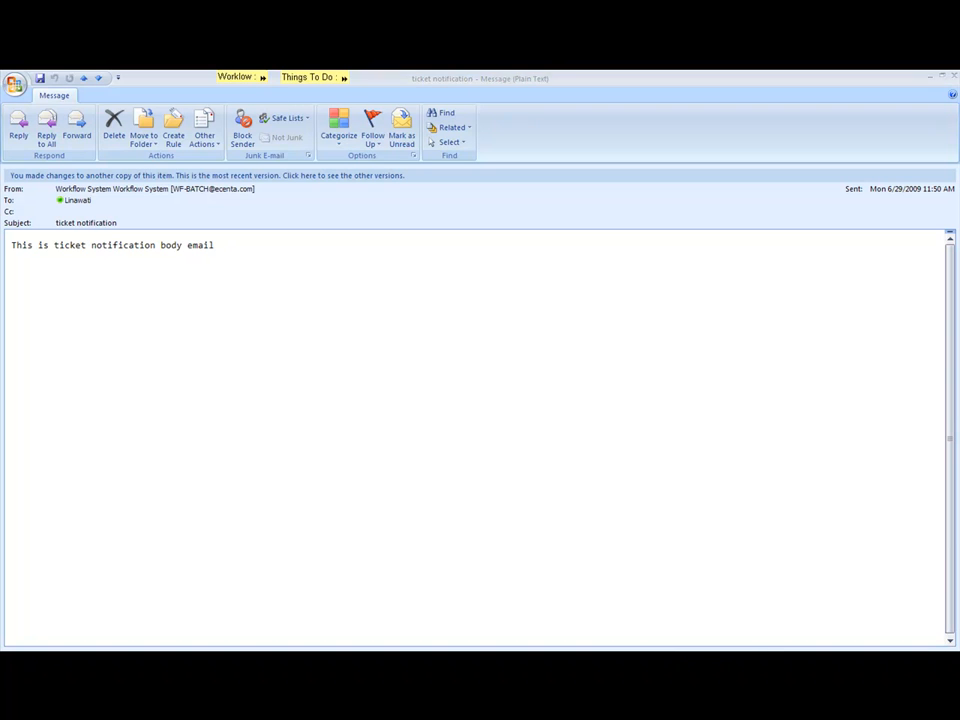